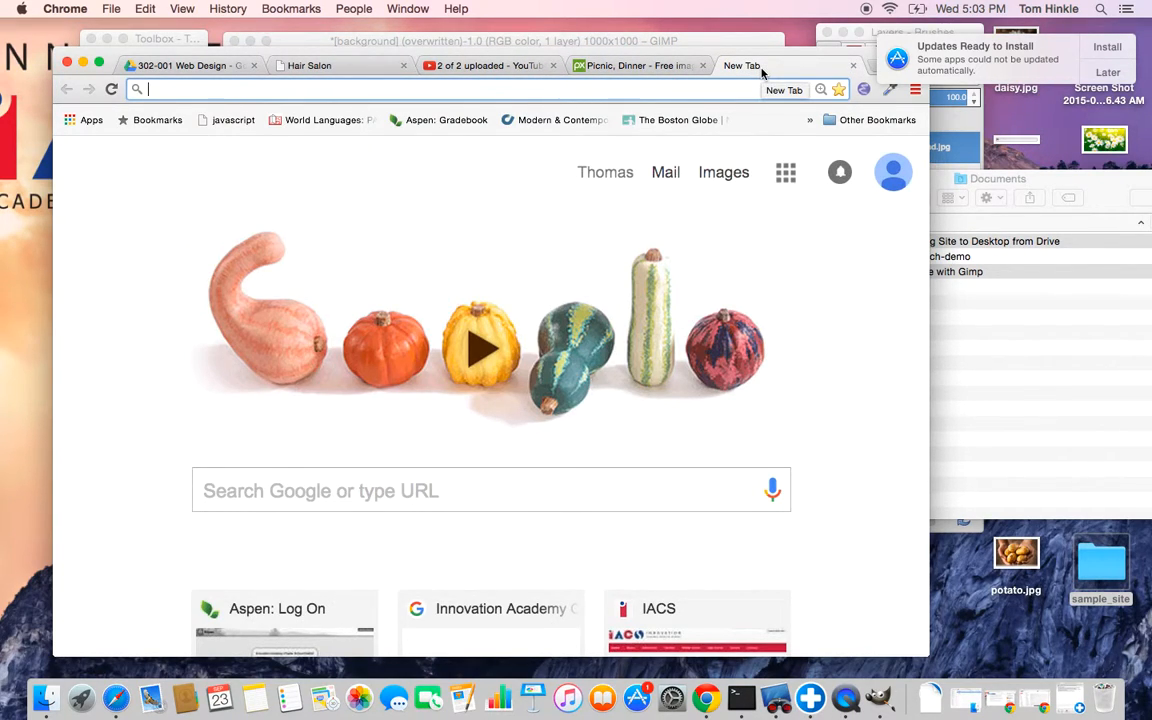
Step: Search the web for "public domain image search" and open the Wikipedia public domain image resources result in a separate tab
{"action": "type", "text": "public domain "}
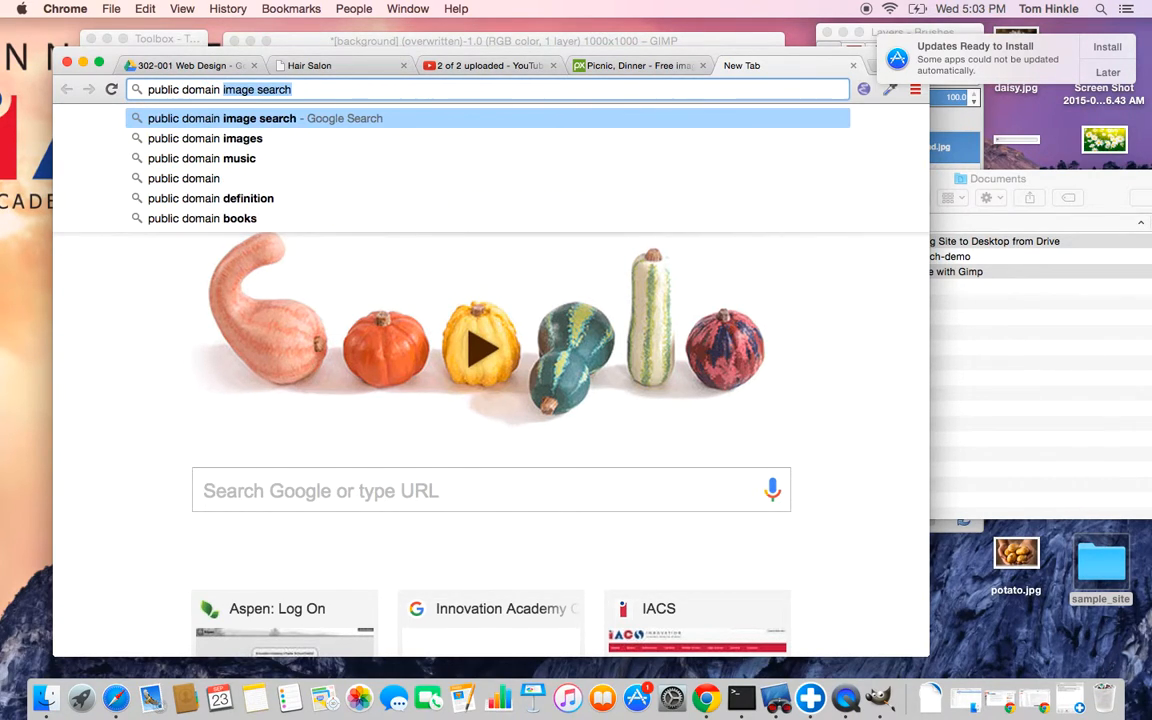
{"action": "type", "text": "image searc"}
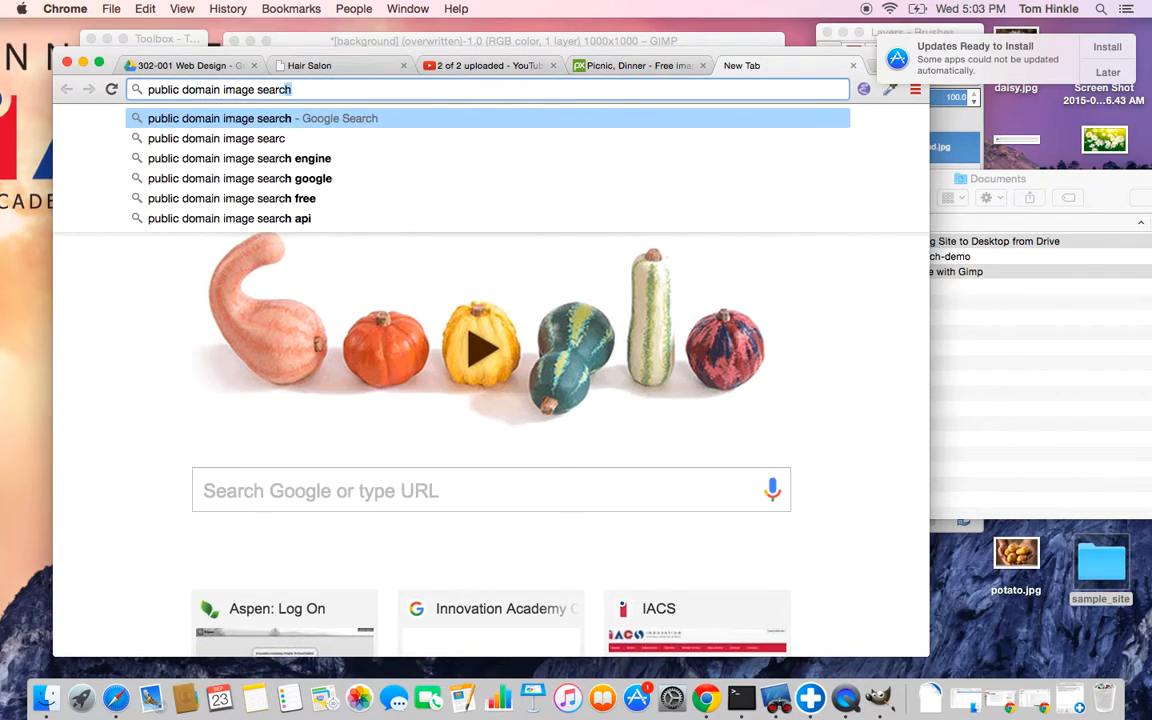
{"action": "key", "text": "Return"}
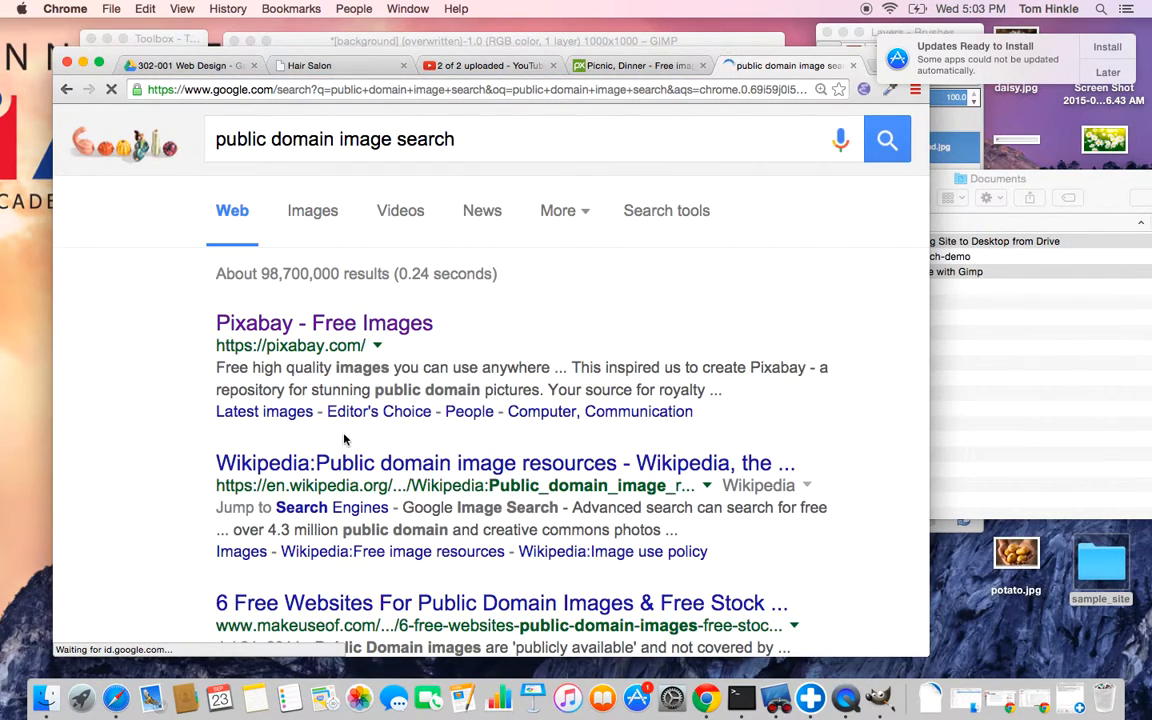
{"action": "left_click", "coordinate": [344, 466], "text": "super"}
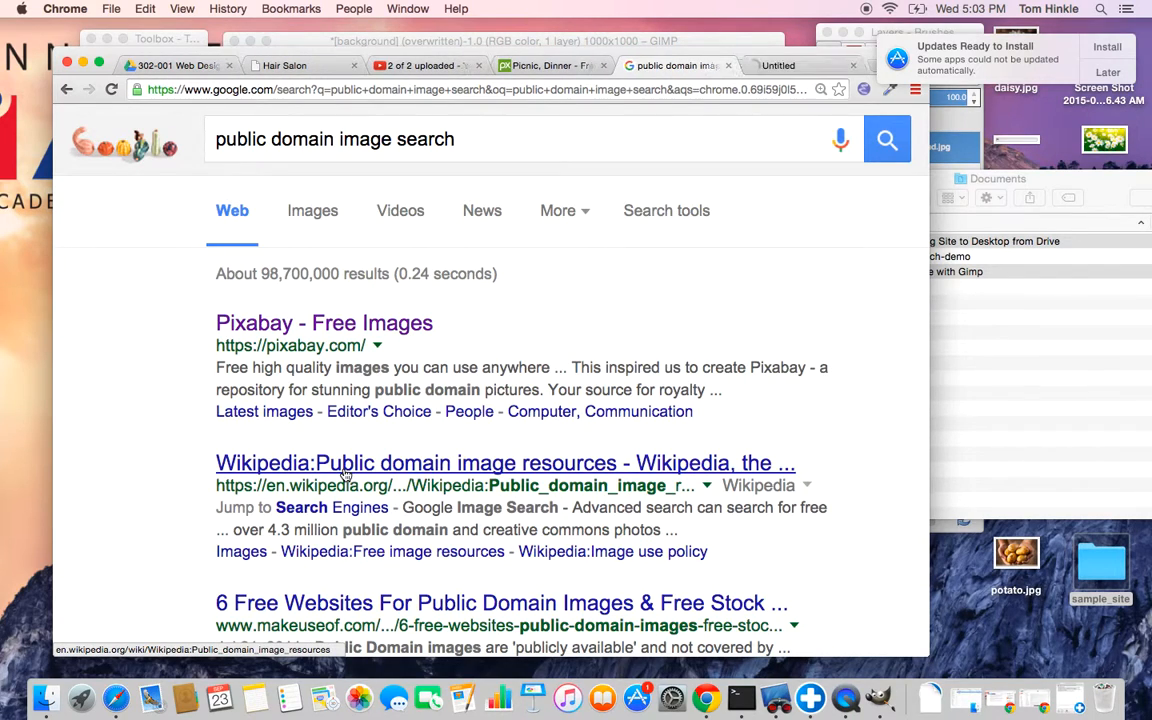
Step: Look through the search results and open the Pixabay - Free Images site
{"action": "scroll", "coordinate": [146, 519], "scroll_direction": "down", "scroll_amount": 3}
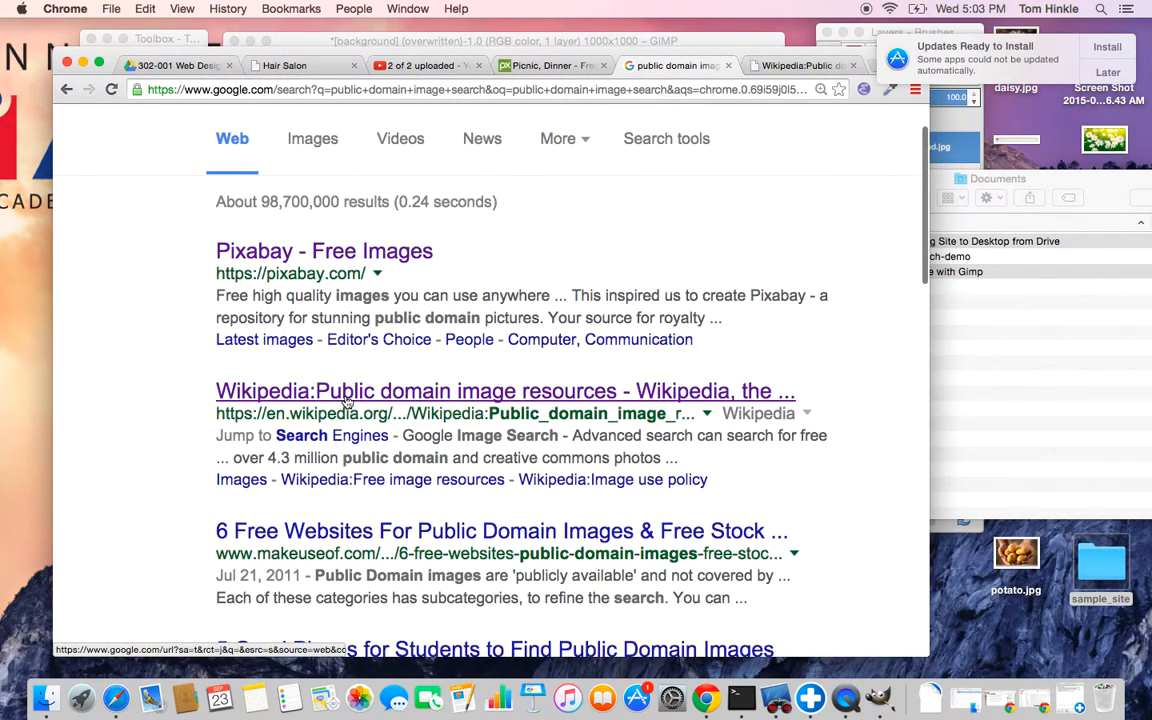
{"action": "scroll", "coordinate": [169, 446], "scroll_direction": "down", "scroll_amount": 2}
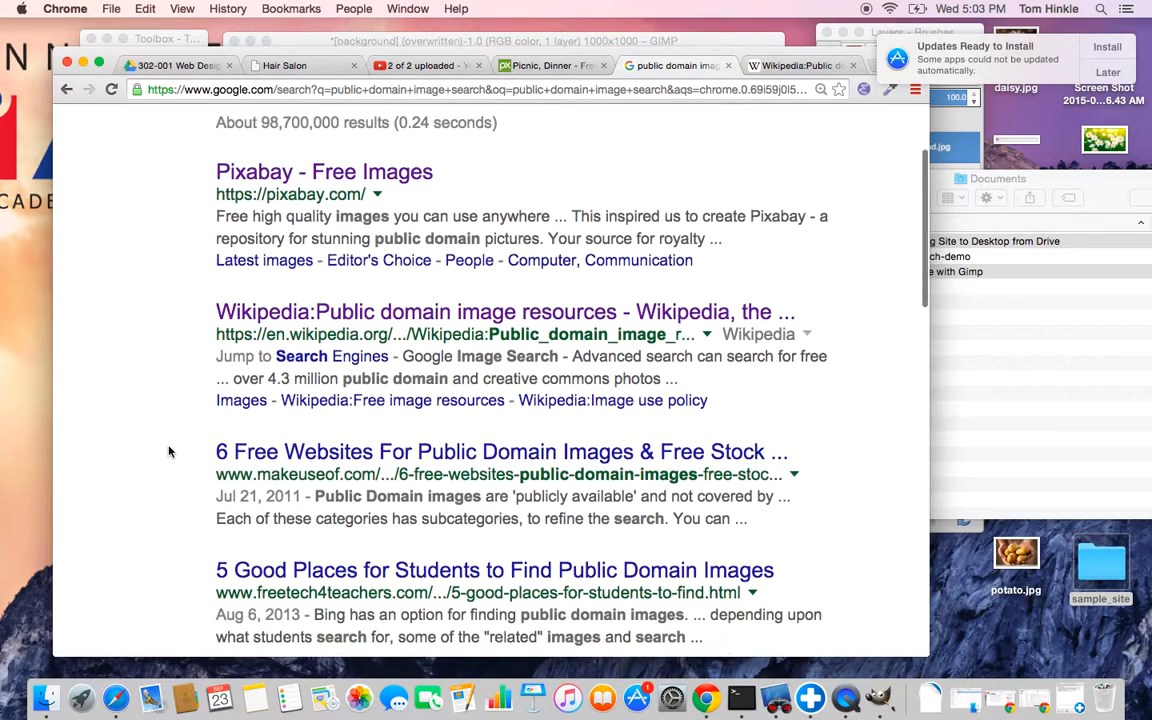
{"action": "scroll", "coordinate": [169, 451], "scroll_direction": "up", "scroll_amount": 3}
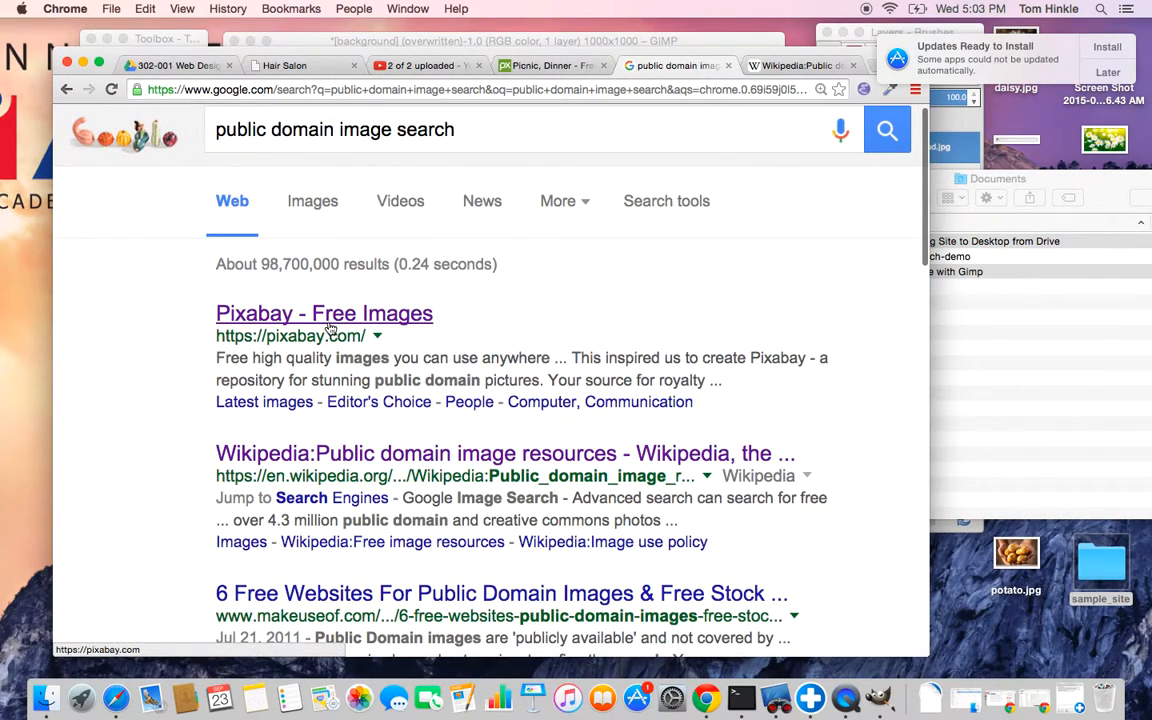
{"action": "left_click", "coordinate": [329, 322]}
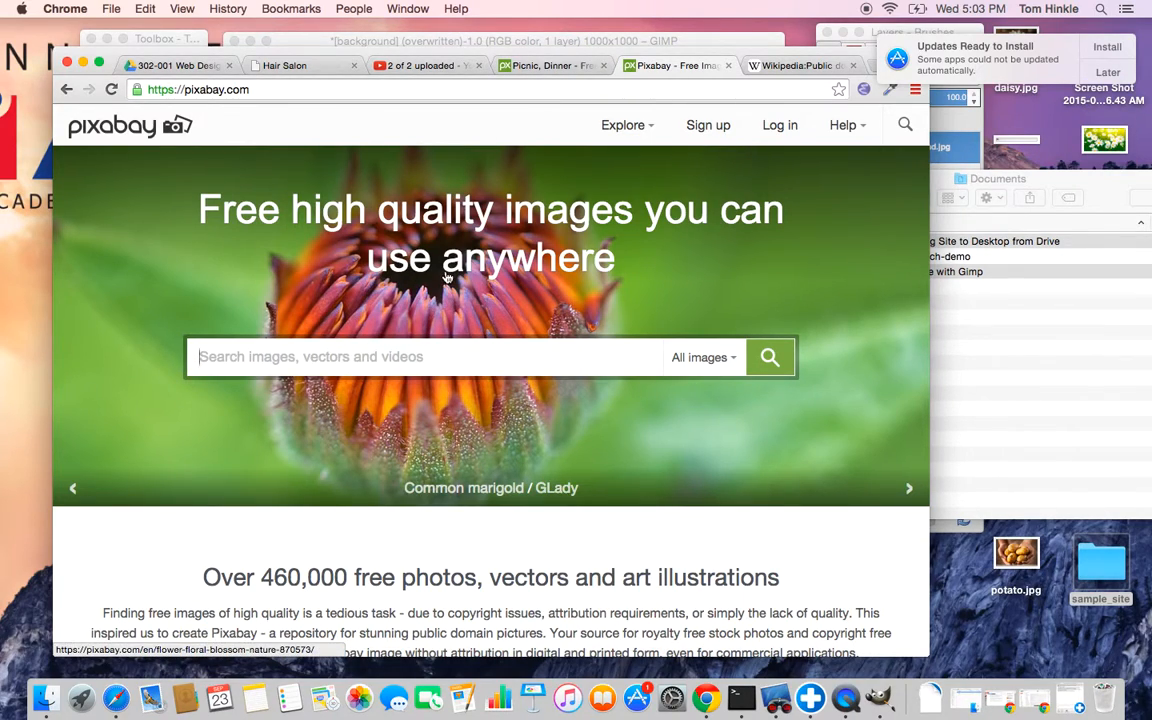
Step: Search Pixabay for "flower" and open the non-sponsored photo of a small purple flower on a black background
{"action": "type", "text": "fl"}
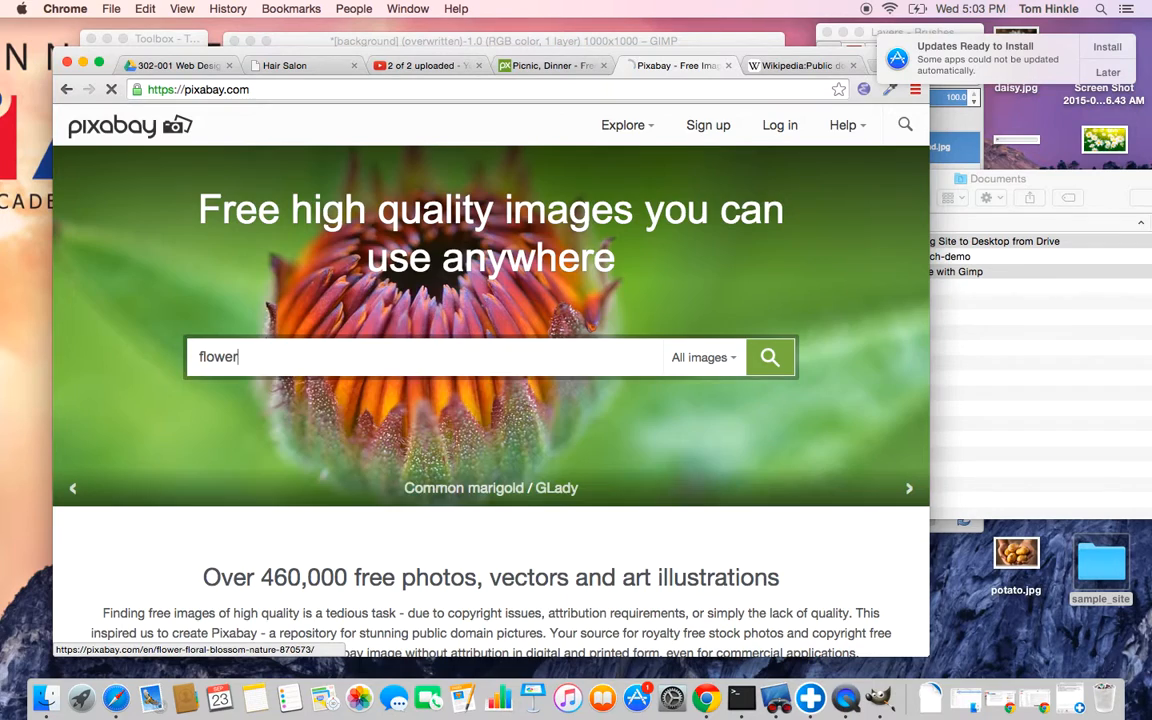
{"action": "type", "text": "ower"}
{"action": "scroll", "coordinate": [362, 375], "scroll_direction": "down", "scroll_amount": 1}
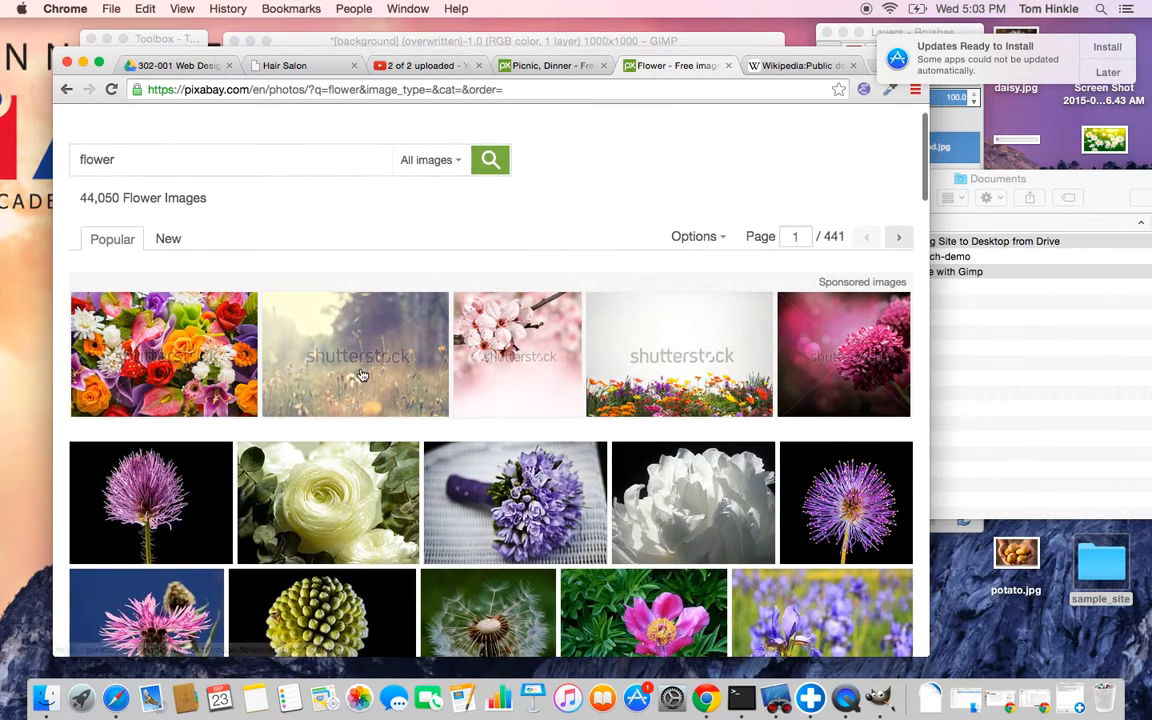
{"action": "mouse_move", "coordinate": [690, 357]}
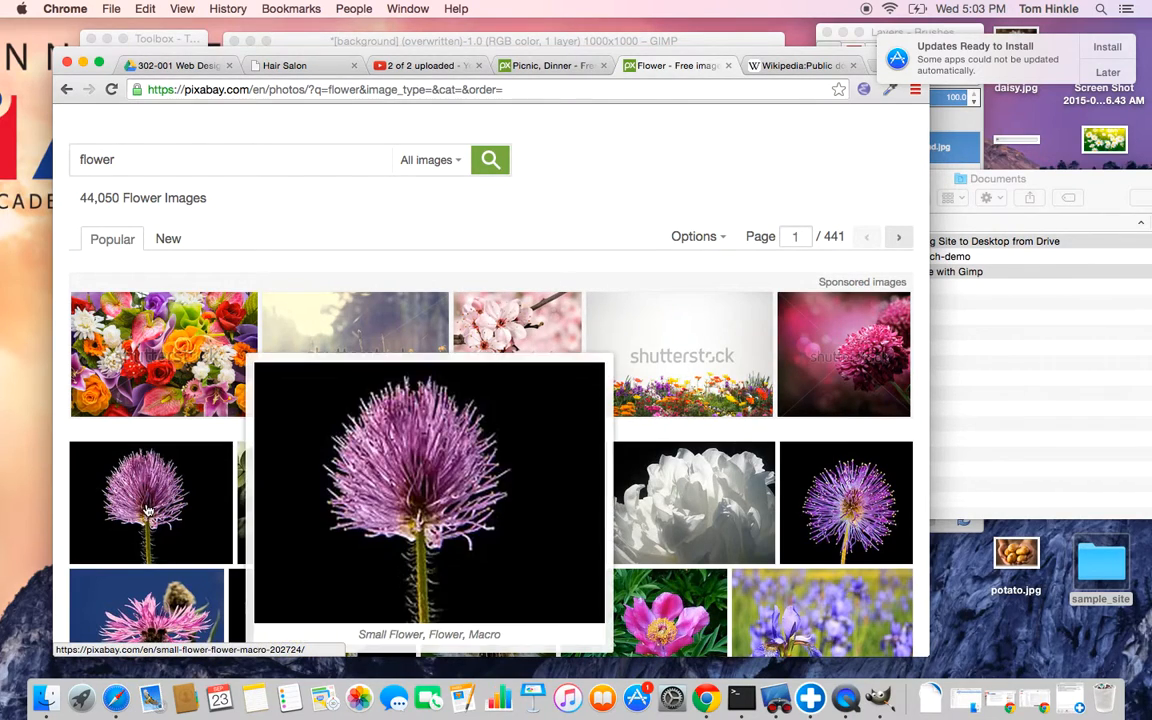
{"action": "left_click", "coordinate": [146, 510]}
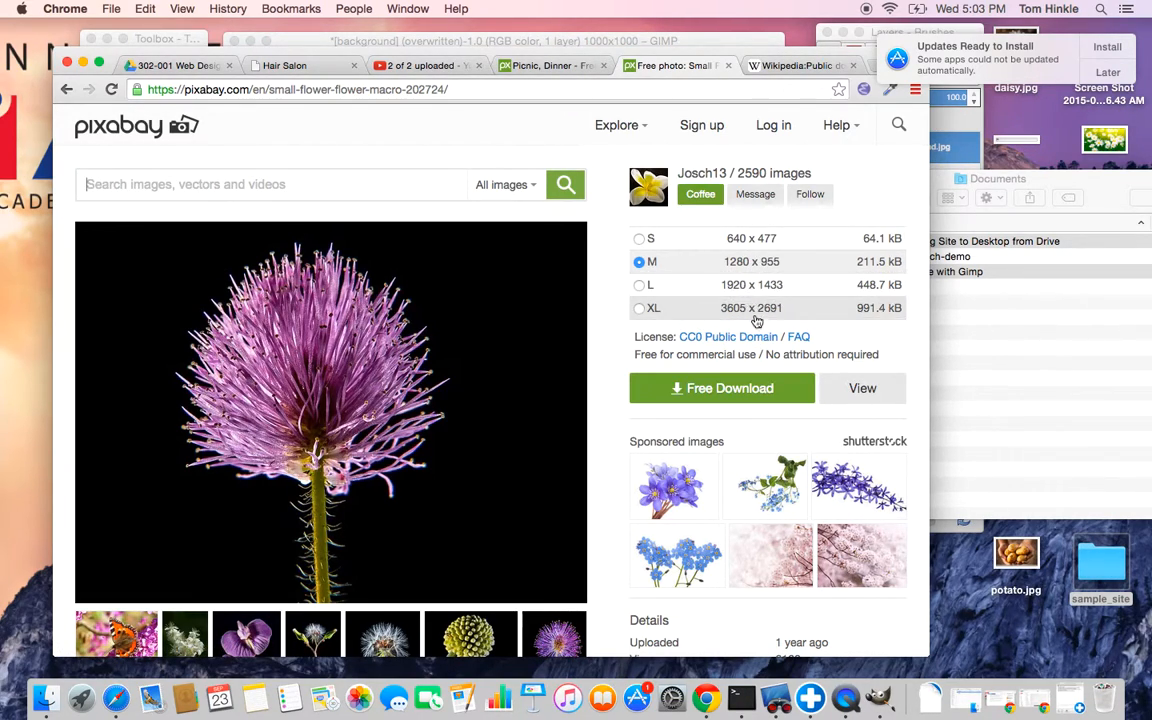
Step: Go to the already open "picnic dinner" image results and open the photo of the picnic table in the vineyard
{"action": "left_click", "coordinate": [550, 66]}
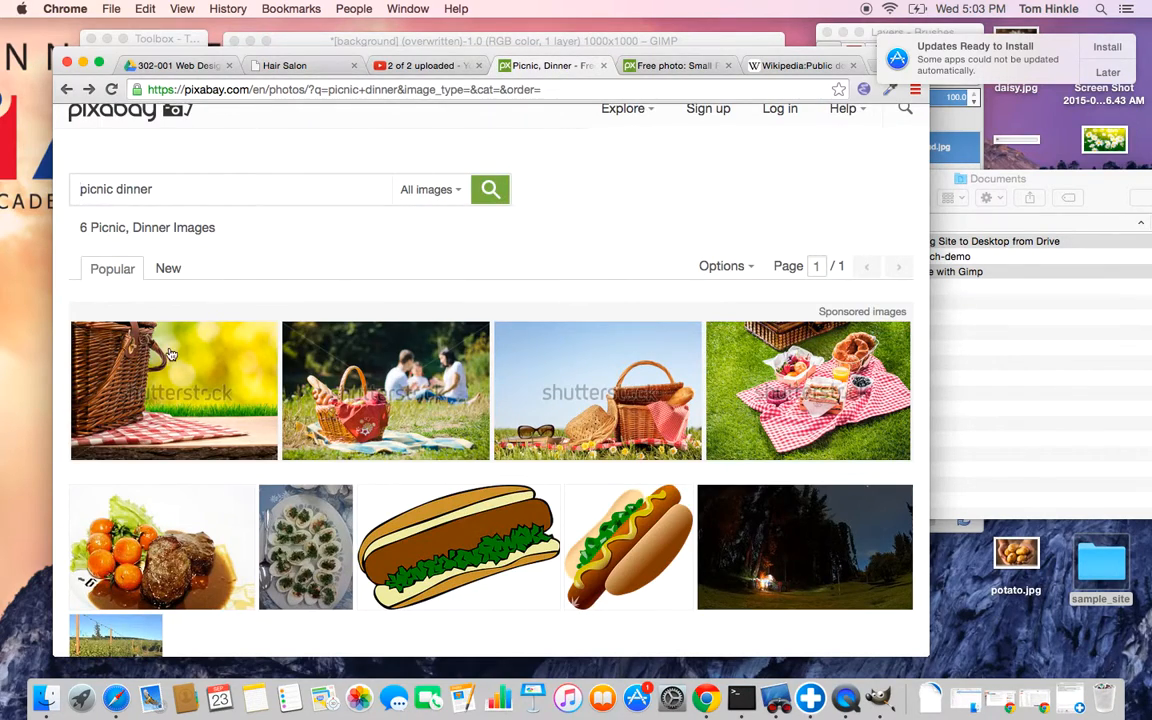
{"action": "scroll", "coordinate": [480, 253], "scroll_direction": "down", "scroll_amount": 5}
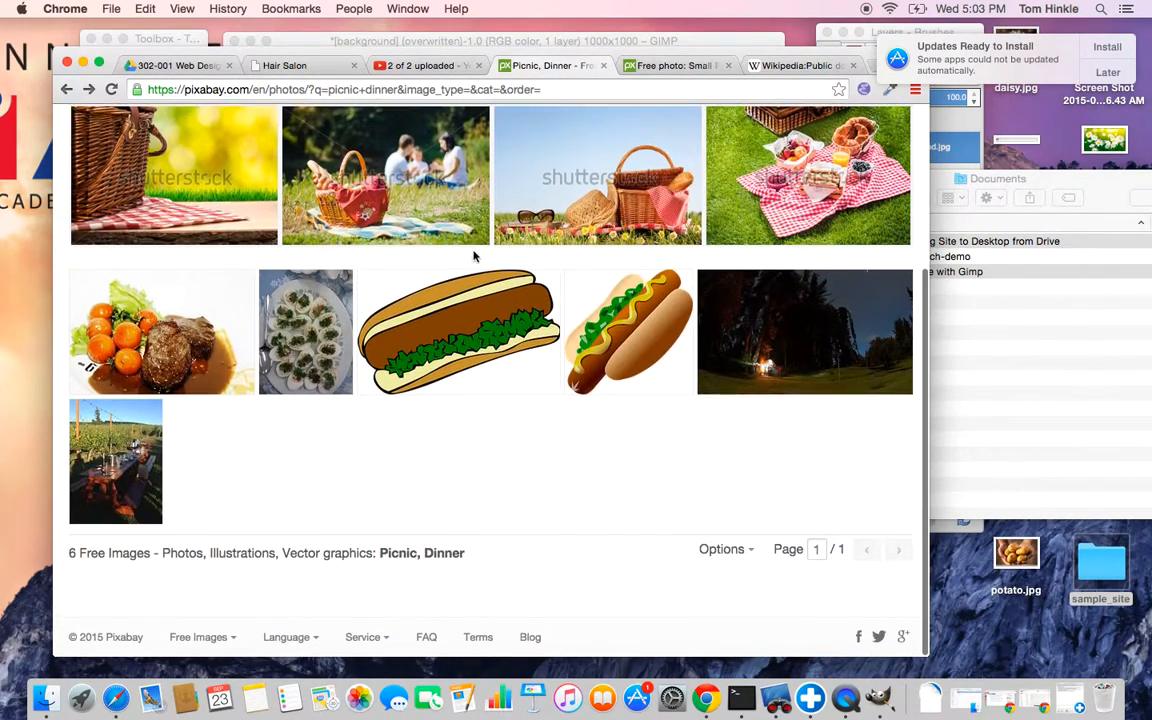
{"action": "left_click", "coordinate": [125, 482]}
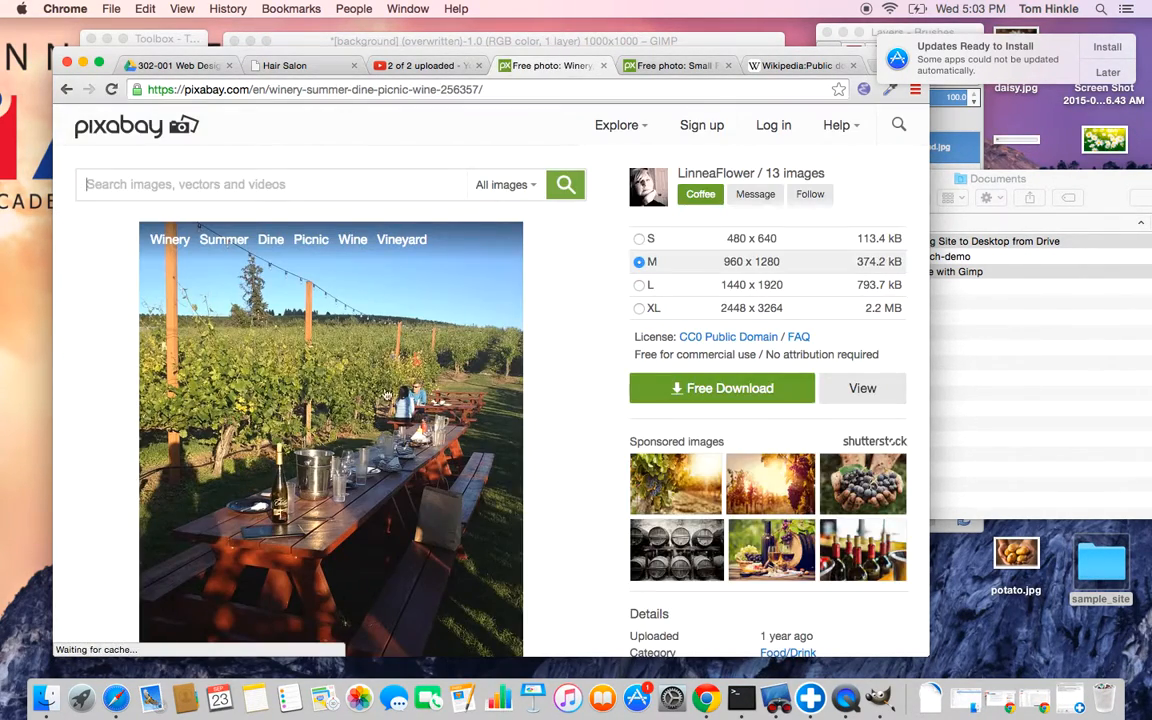
{"action": "scroll", "coordinate": [443, 402], "scroll_direction": "down", "scroll_amount": 2}
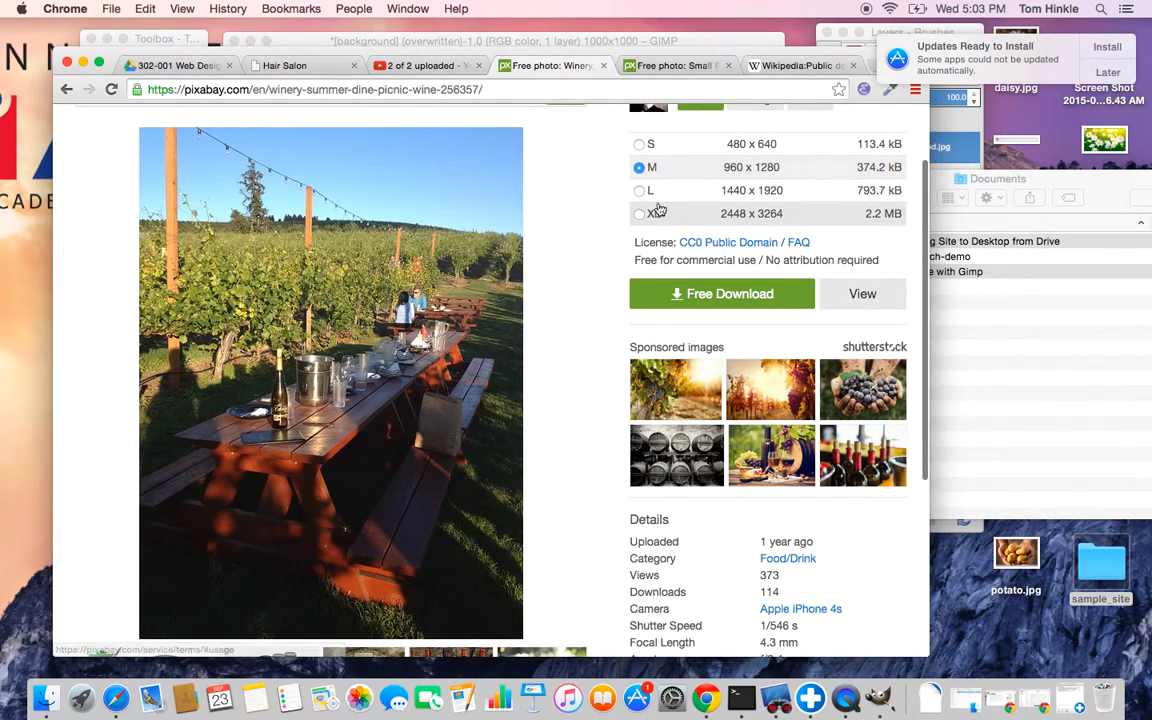
{"action": "scroll", "coordinate": [700, 178], "scroll_direction": "up", "scroll_amount": 1}
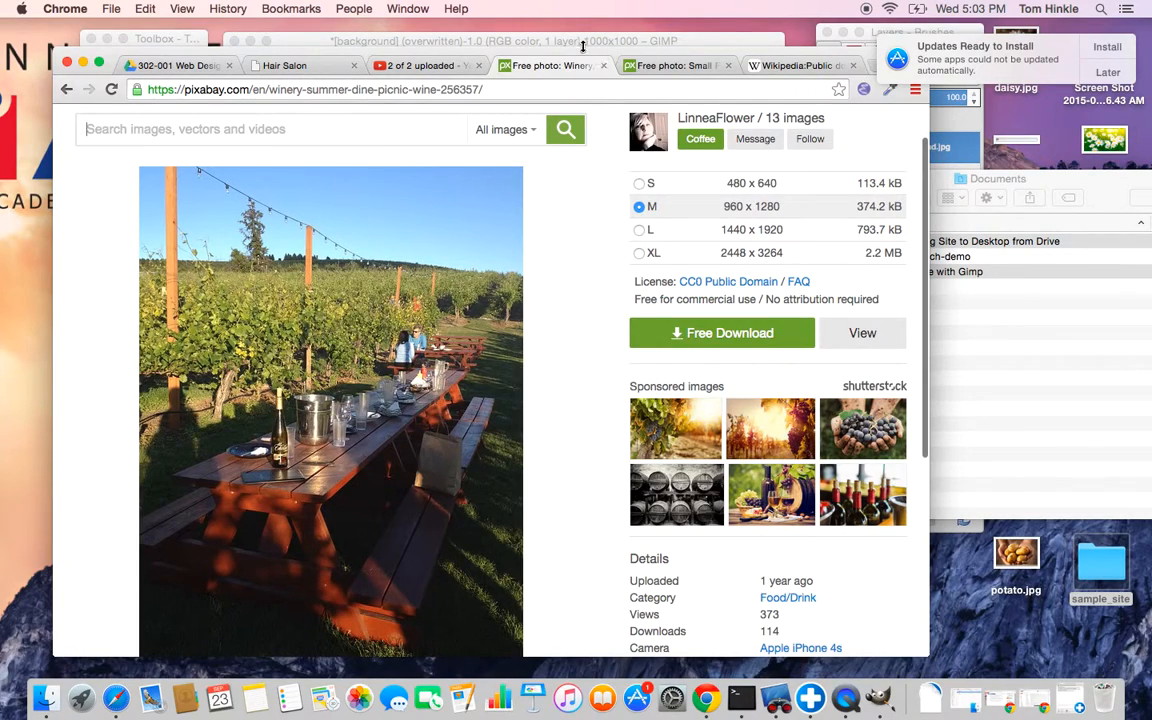
Step: Download the vineyard picnic photo in size L (1440 x 1920), completing the captcha
{"action": "left_click", "coordinate": [681, 230]}
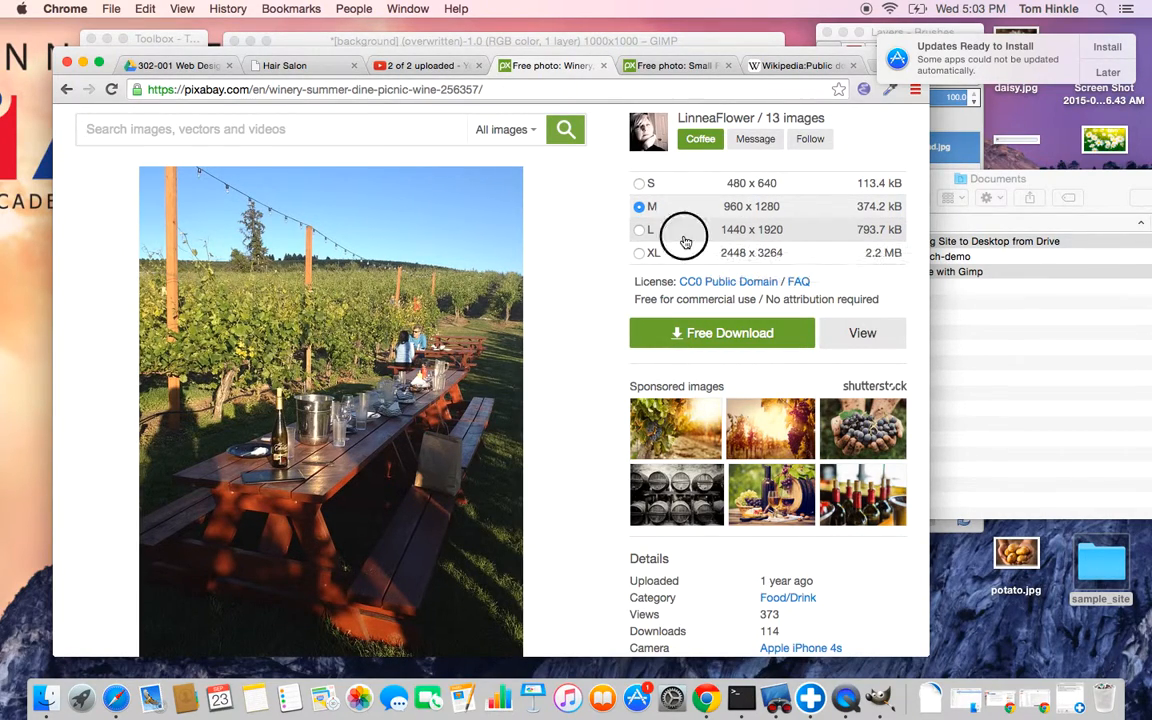
{"action": "left_click", "coordinate": [746, 252]}
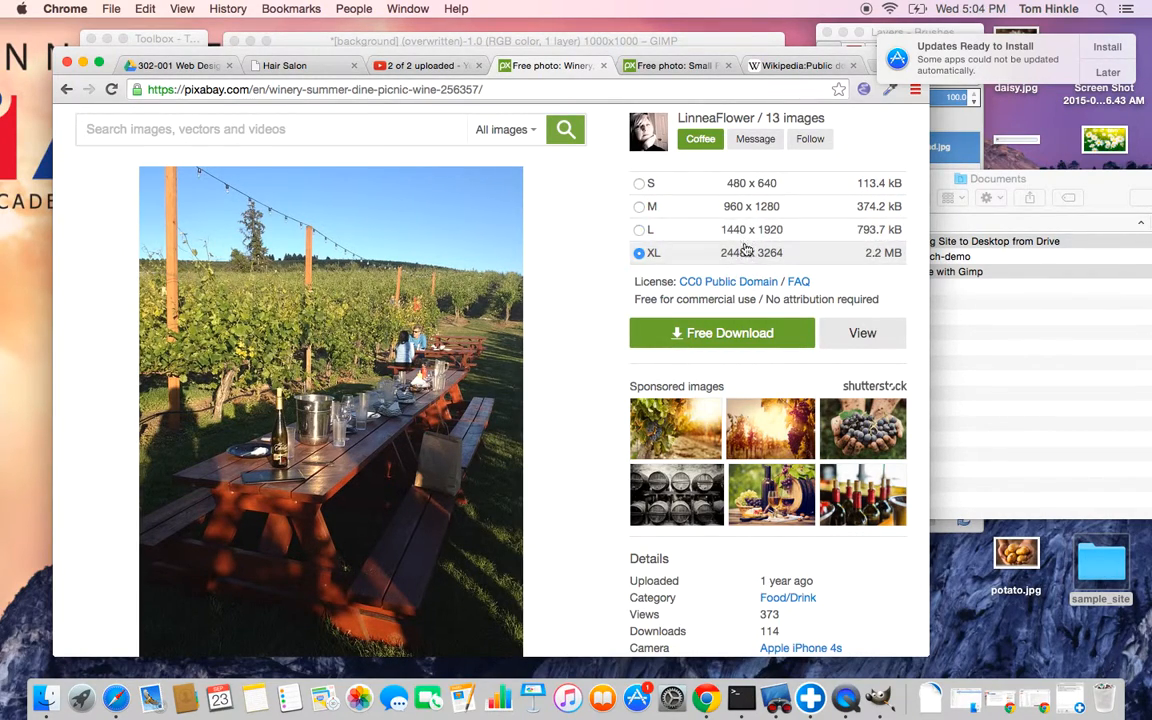
{"action": "left_click", "coordinate": [746, 232]}
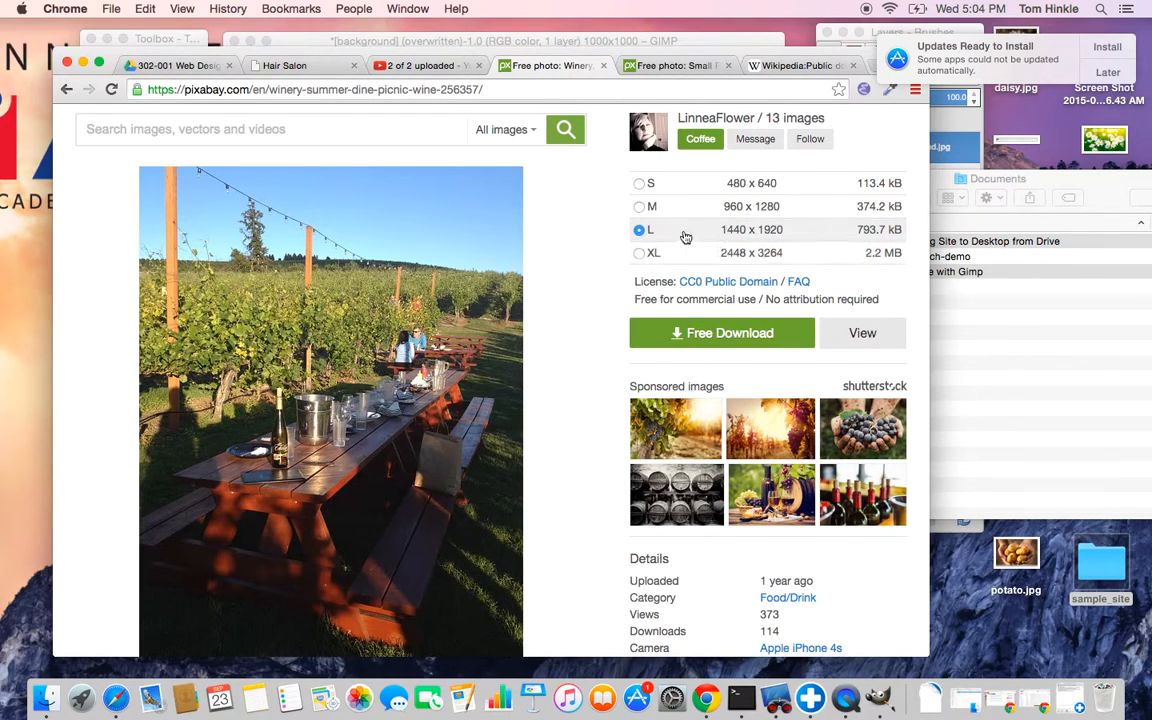
{"action": "left_click", "coordinate": [708, 332]}
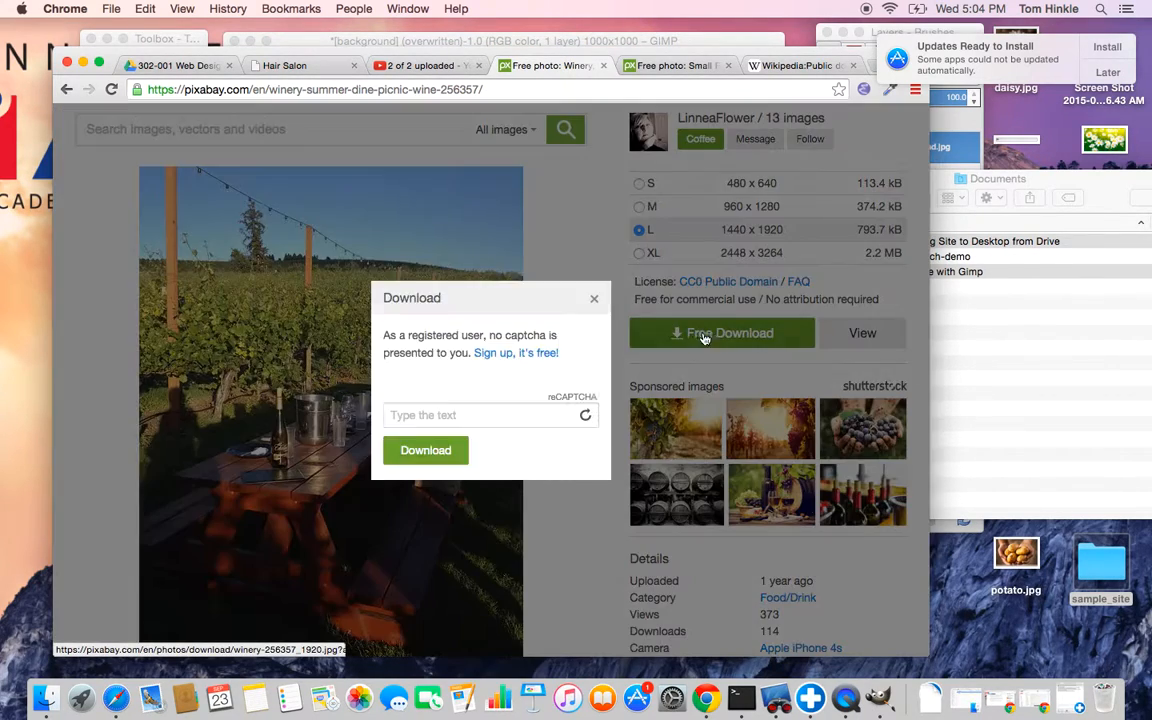
{"action": "left_click", "coordinate": [427, 478]}
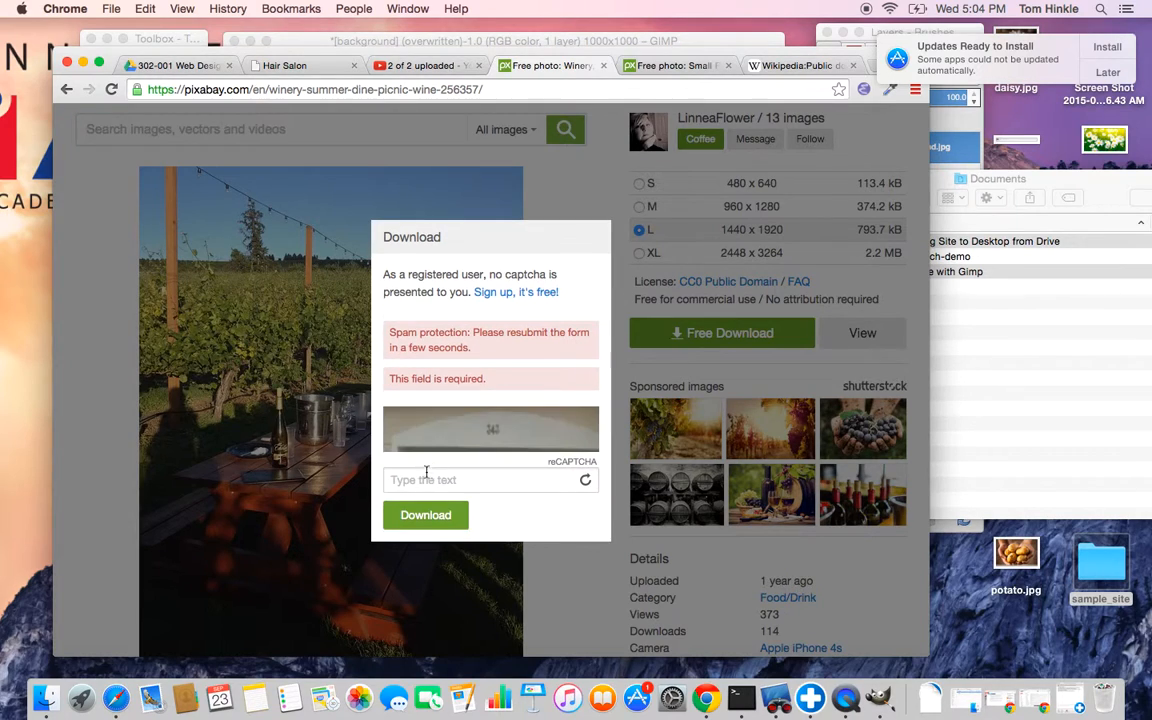
{"action": "left_click", "coordinate": [497, 479]}
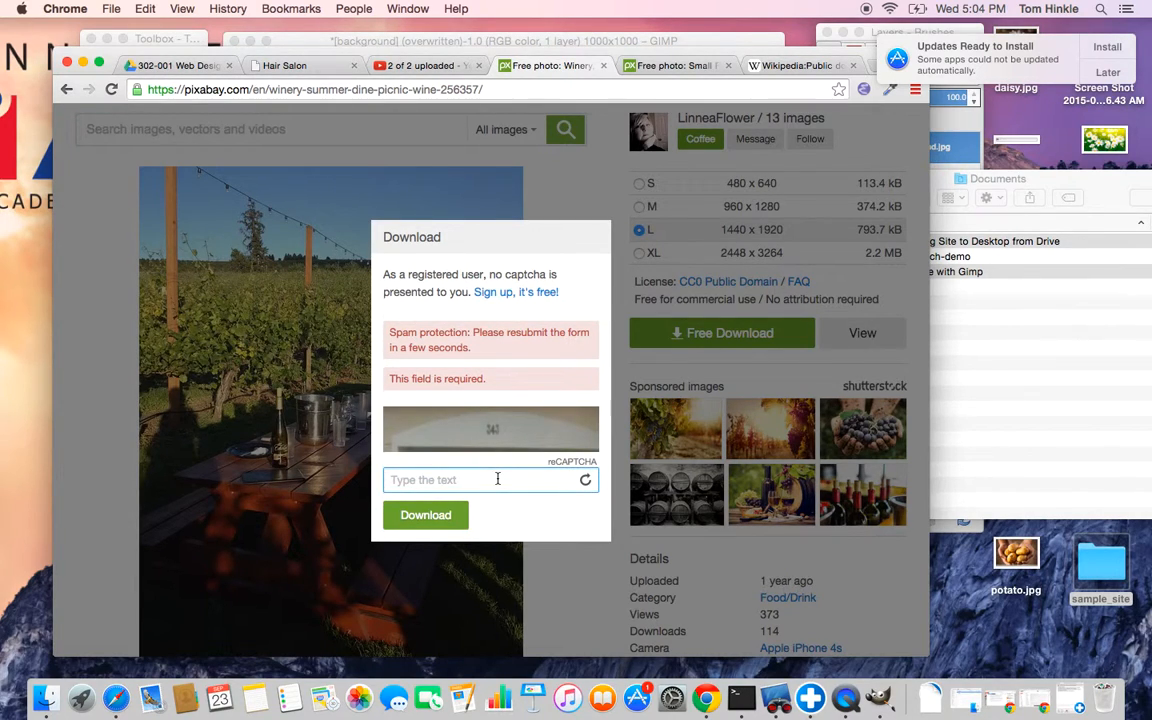
{"action": "key", "text": "Return"}
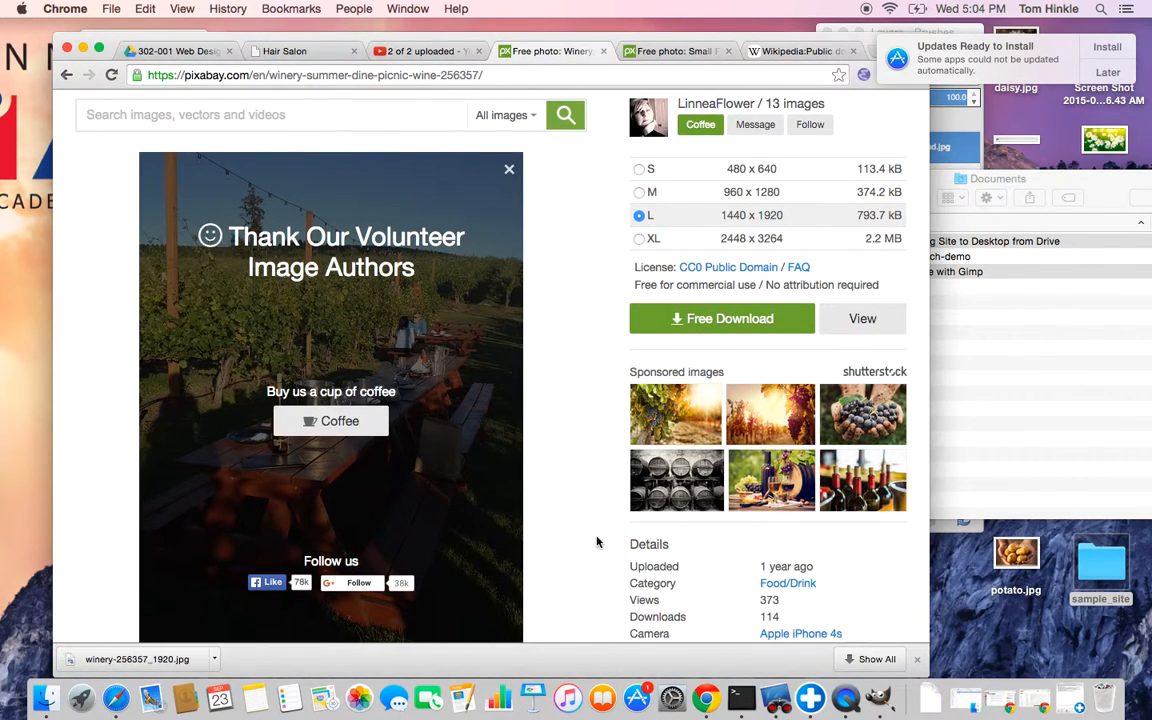
Step: Review the vineyard photo's licence, attribution terms and author information
{"action": "scroll", "coordinate": [588, 383], "scroll_direction": "up", "scroll_amount": 2}
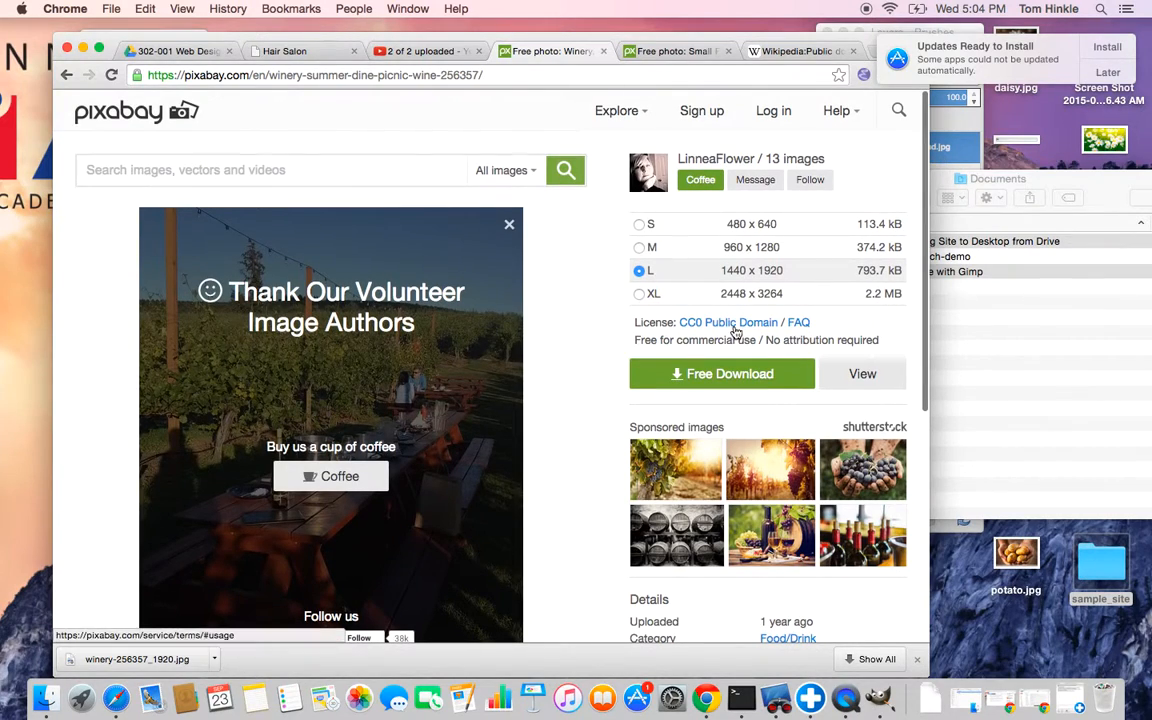
{"action": "scroll", "coordinate": [616, 471], "scroll_direction": "down", "scroll_amount": 5}
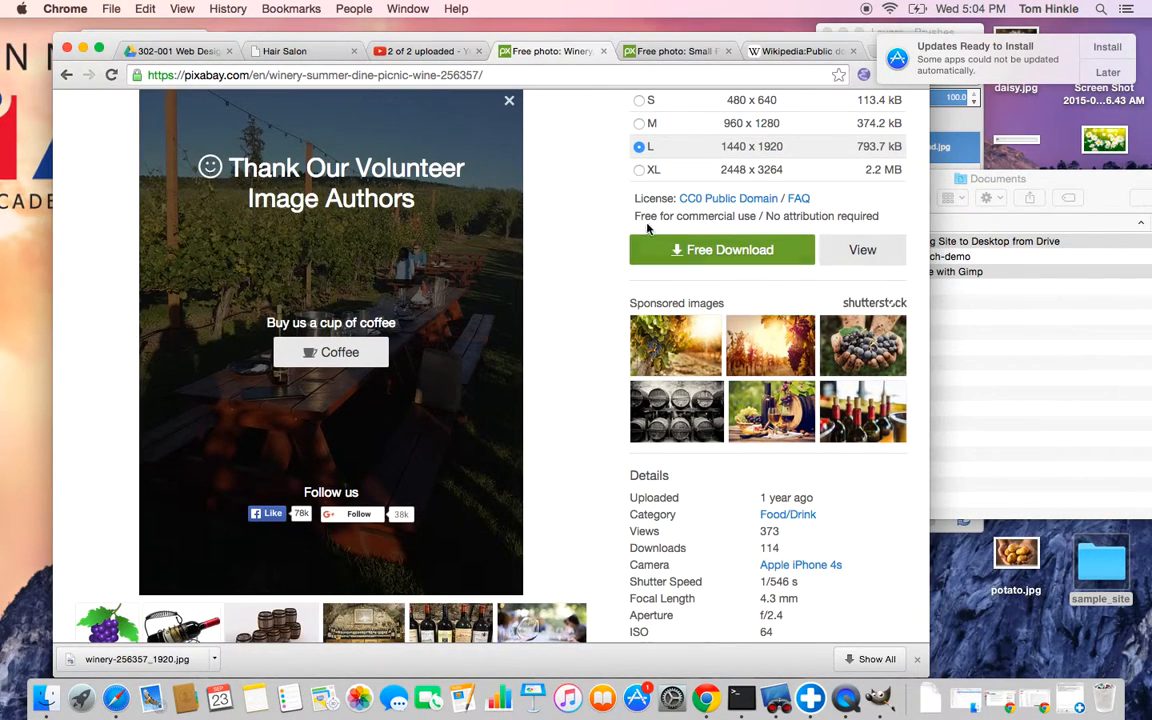
{"action": "left_click_drag", "start_coordinate": [836, 221], "coordinate": [707, 208]}
{"action": "left_click", "coordinate": [577, 350]}
{"action": "scroll", "coordinate": [578, 350], "scroll_direction": "up", "scroll_amount": 5}
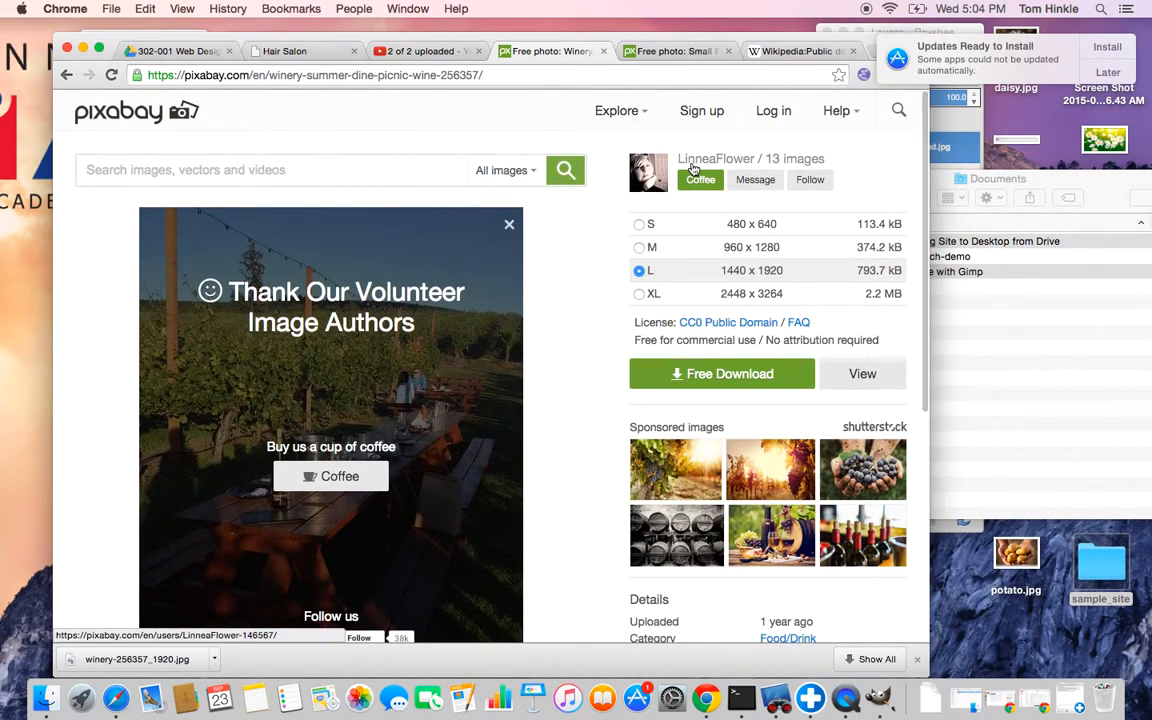
{"action": "scroll", "coordinate": [593, 366], "scroll_direction": "down", "scroll_amount": 4}
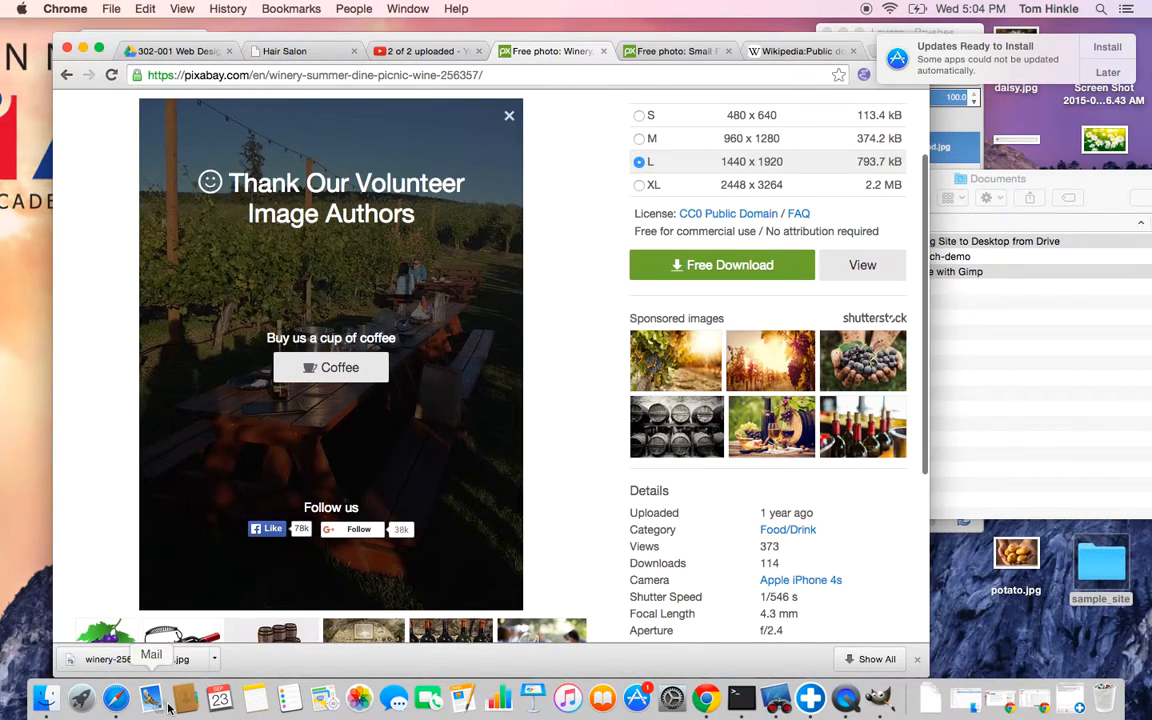
Step: Show the downloaded winery-256357_1920.jpg in Finder and open it with GIMP
{"action": "left_click", "coordinate": [214, 661]}
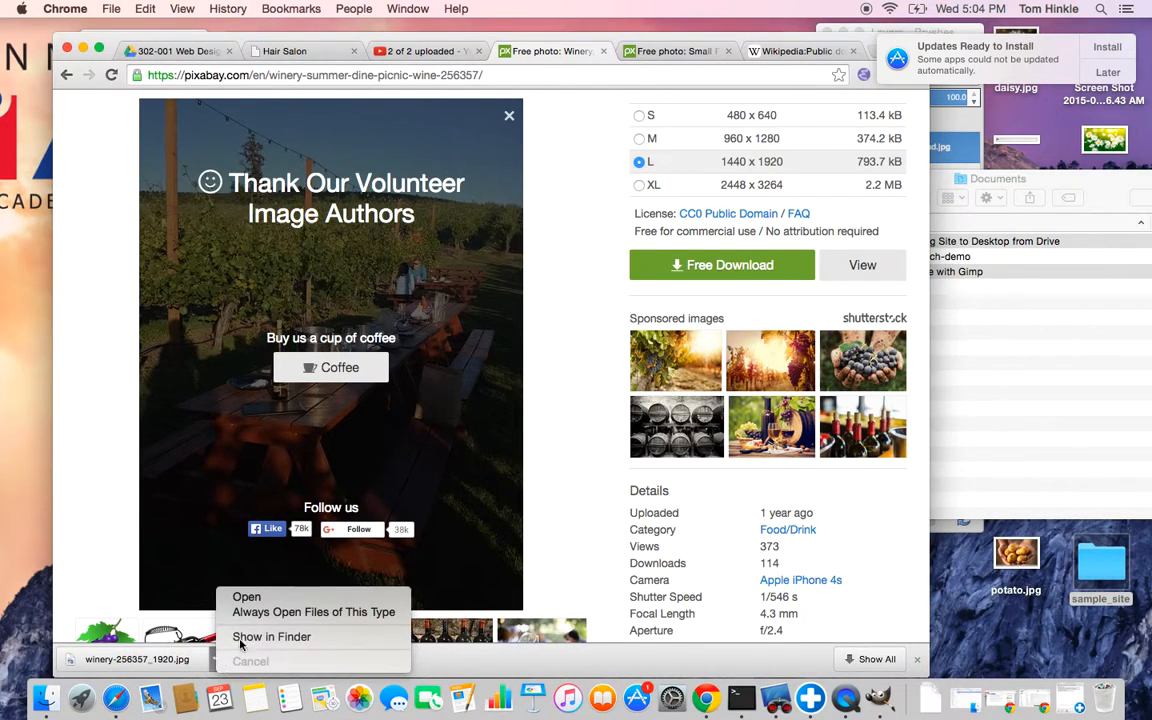
{"action": "left_click", "coordinate": [245, 637]}
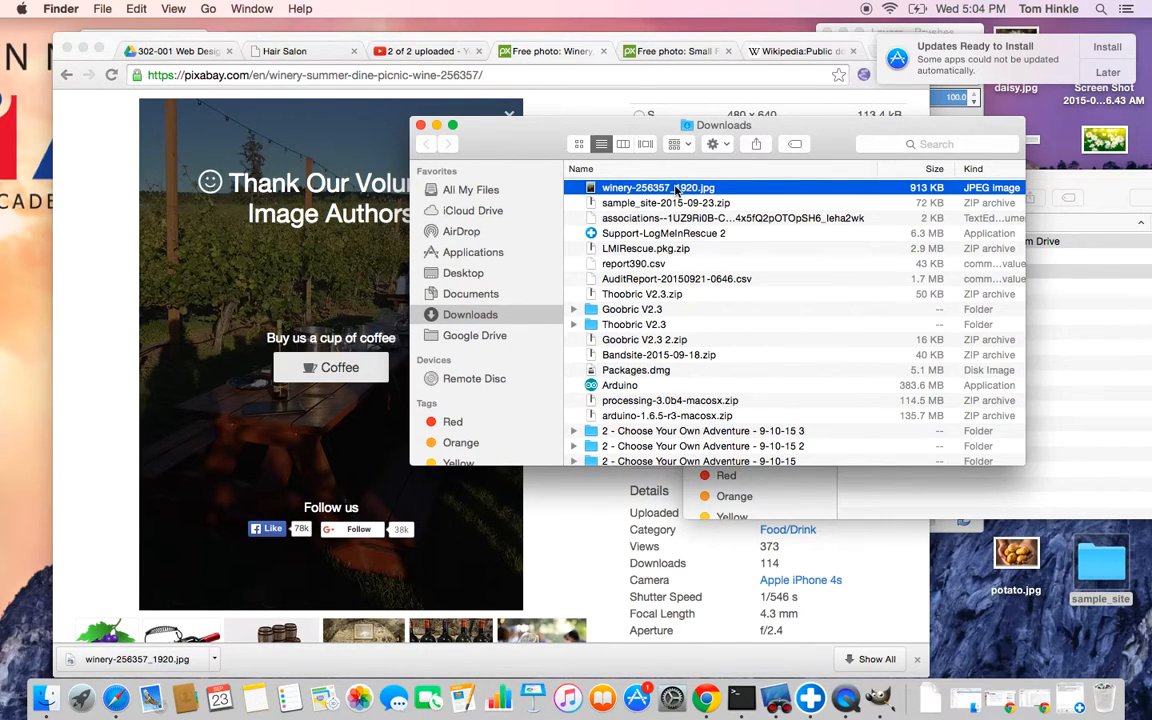
{"action": "right_click", "coordinate": [680, 188]}
{"action": "left_click", "coordinate": [650, 140]}
{"action": "left_click", "coordinate": [718, 143]}
{"action": "mouse_move", "coordinate": [860, 193]}
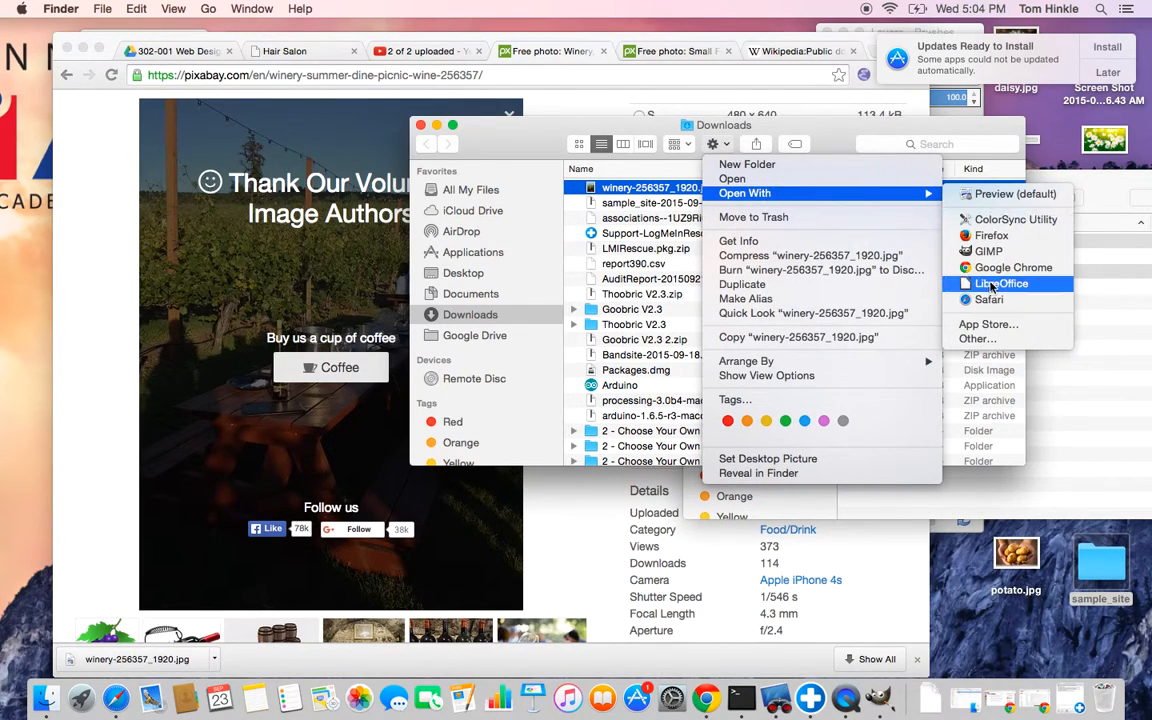
{"action": "left_click", "coordinate": [988, 252]}
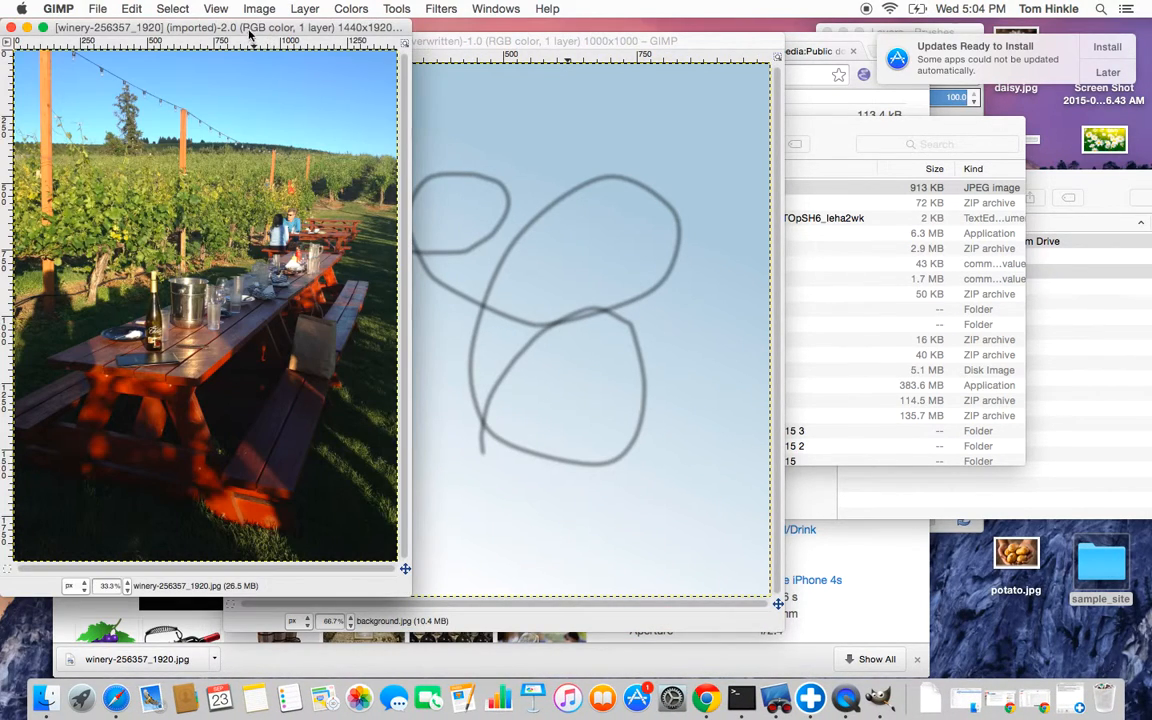
Step: Rearrange the winery and background image windows so both can be reached, and postpone the pending software updates
{"action": "left_click_drag", "start_coordinate": [248, 29], "coordinate": [330, 66]}
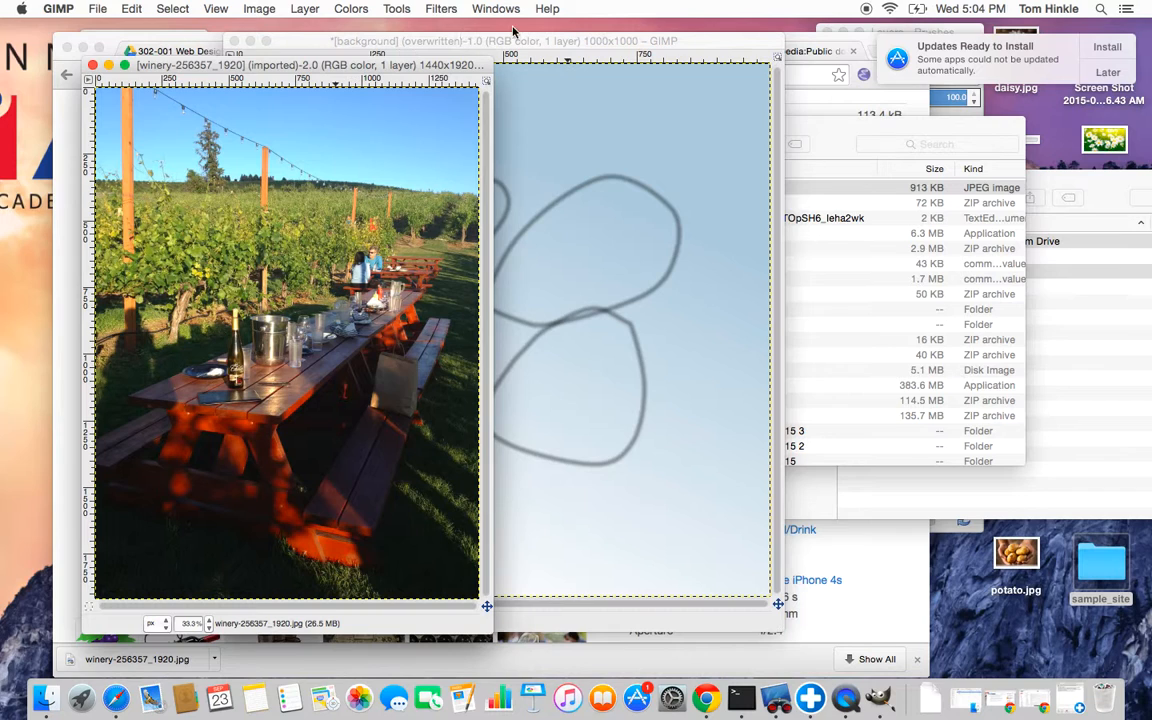
{"action": "mouse_move", "coordinate": [375, 68]}
{"action": "left_mouse_down"}
{"action": "mouse_move", "coordinate": [347, 67]}
{"action": "mouse_move", "coordinate": [327, 49]}
{"action": "mouse_move", "coordinate": [368, 50]}
{"action": "left_mouse_up"}
{"action": "left_click_drag", "start_coordinate": [558, 51], "coordinate": [580, 68]}
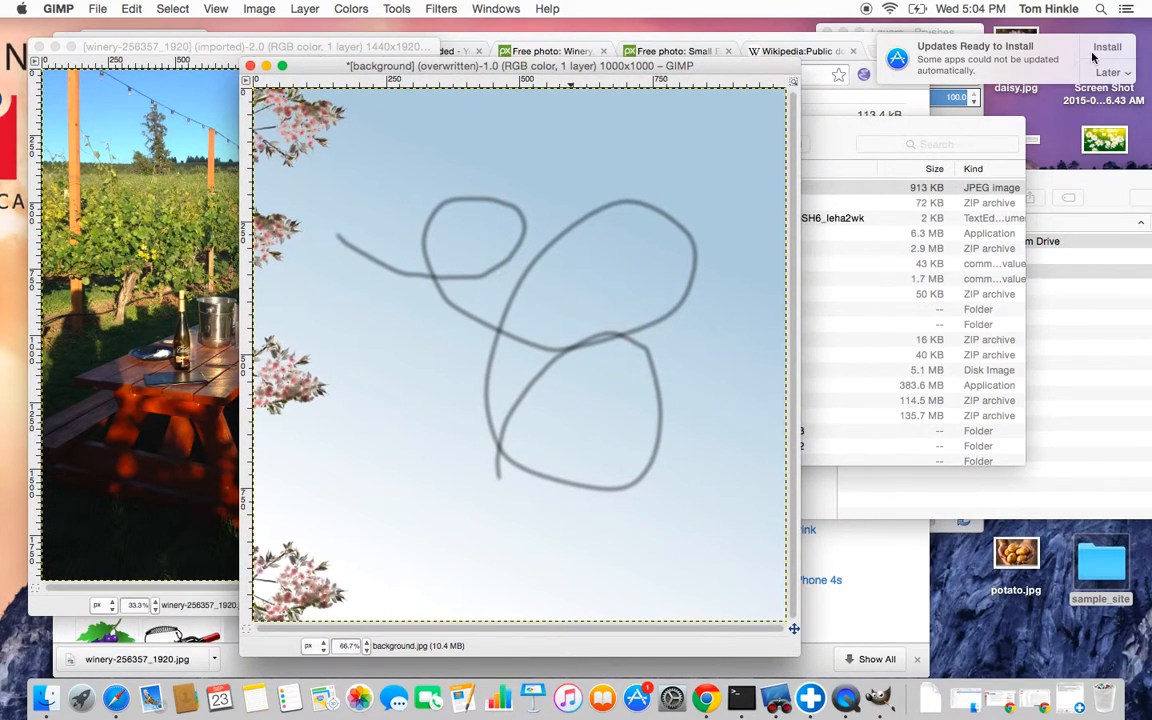
{"action": "left_click", "coordinate": [1106, 72]}
{"action": "left_click", "coordinate": [1069, 143]}
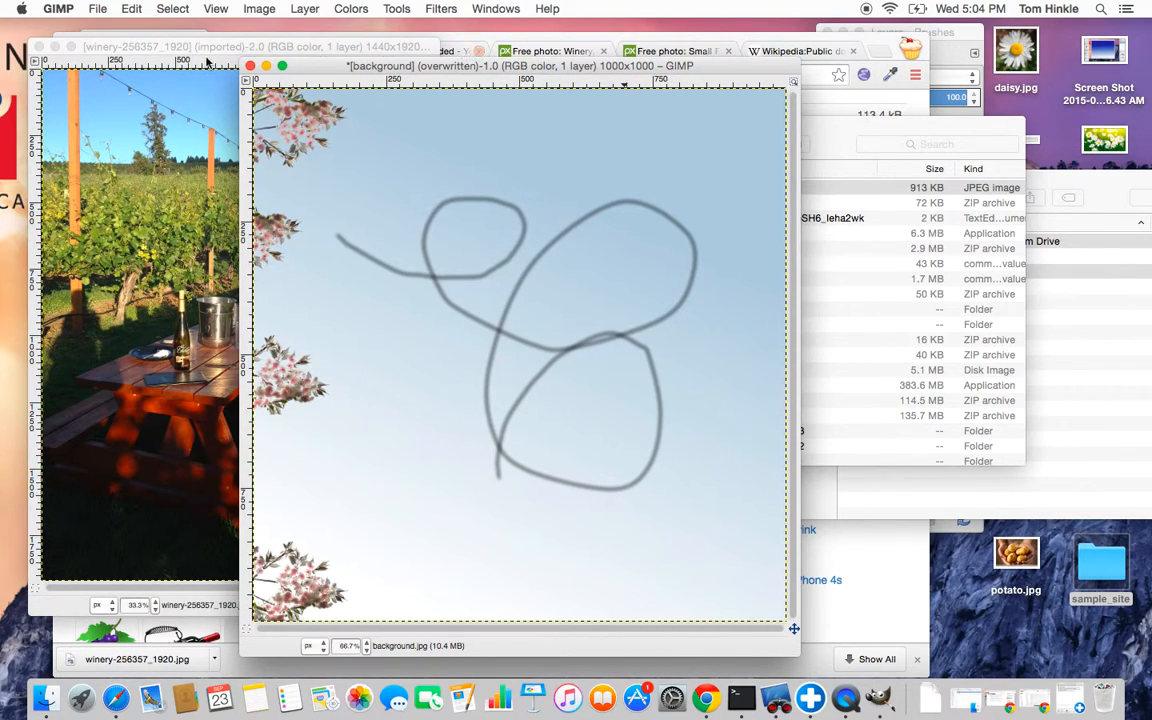
Step: Select the entire winery-256357_1920 image and copy it
{"action": "left_click", "coordinate": [150, 46]}
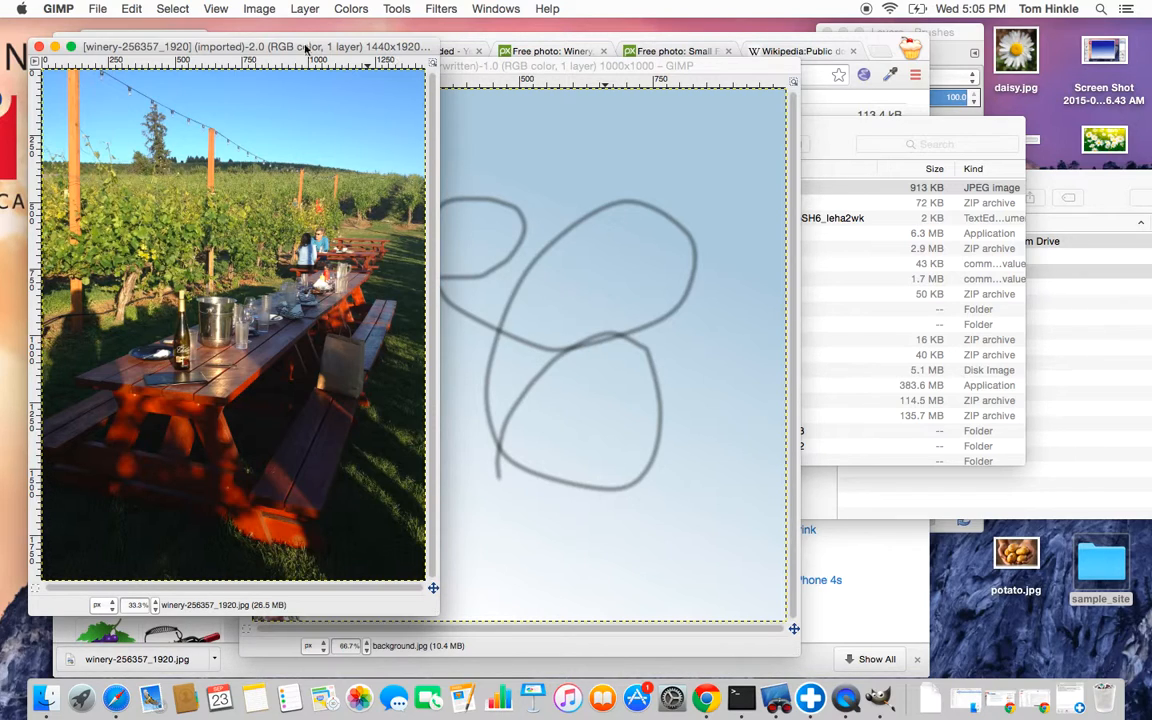
{"action": "left_click", "coordinate": [262, 10]}
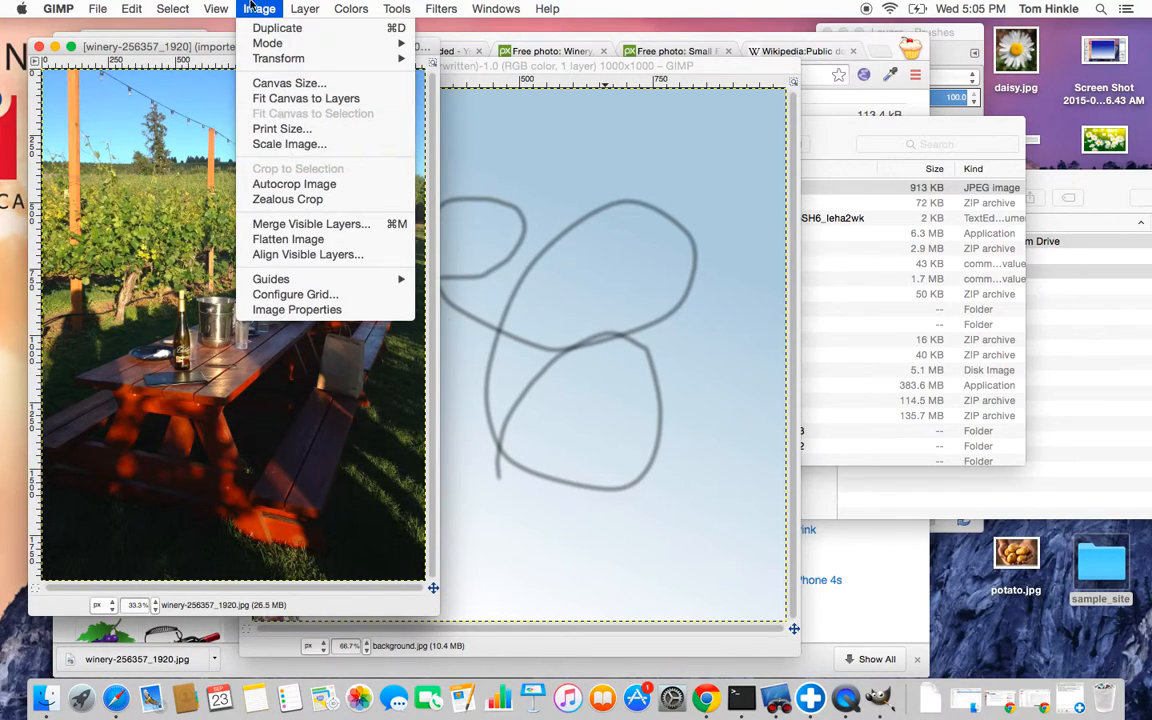
{"action": "left_click", "coordinate": [252, 8]}
{"action": "mouse_move", "coordinate": [200, 47]}
{"action": "left_mouse_down"}
{"action": "mouse_move", "coordinate": [200, 59]}
{"action": "mouse_move", "coordinate": [210, 49]}
{"action": "left_mouse_up"}
{"action": "key", "text": "super+a"}
{"action": "key", "text": "super+c"}
{"action": "left_click", "coordinate": [134, 8]}
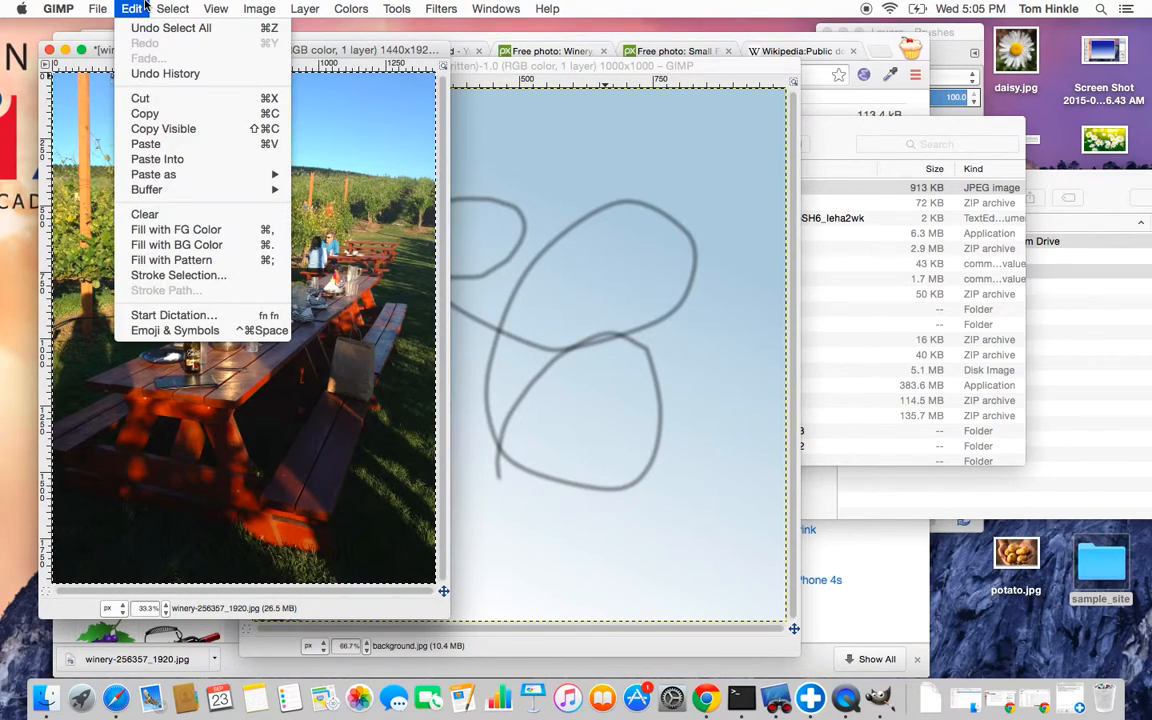
{"action": "left_click", "coordinate": [145, 5]}
{"action": "key", "text": "super+a"}
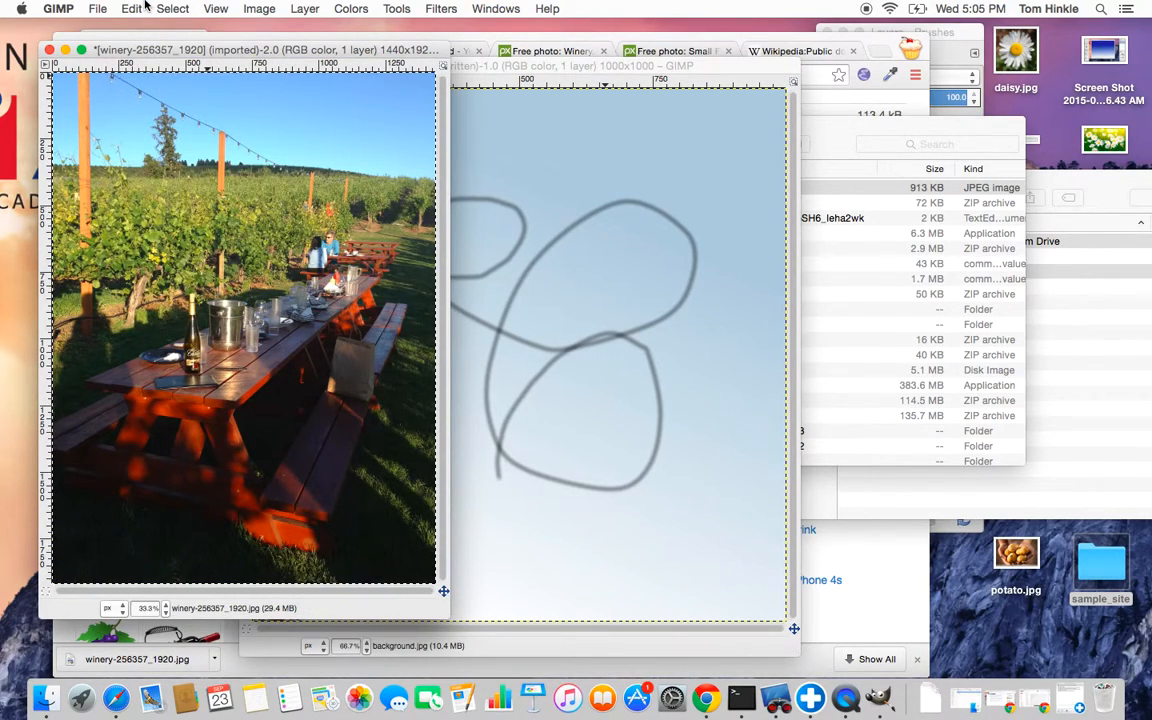
{"action": "left_click", "coordinate": [145, 5]}
{"action": "left_click", "coordinate": [157, 116]}
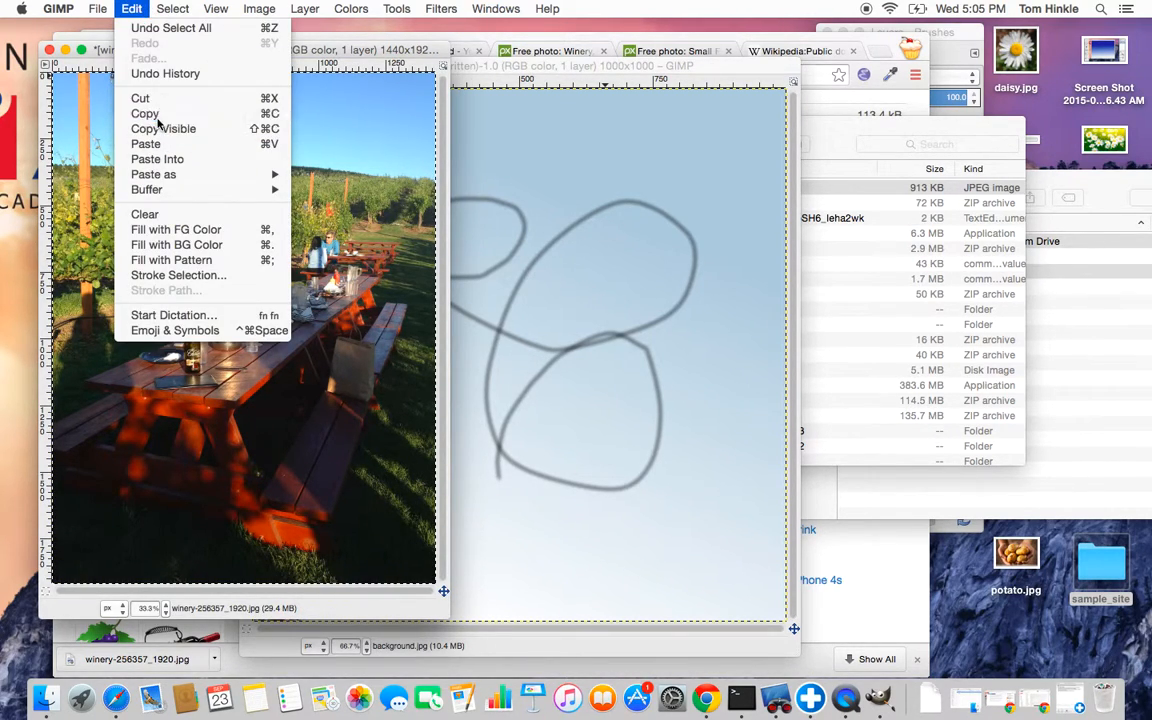
Step: Bring the background image to the front and show the Layers - Brushes dock and the Toolbox beside it
{"action": "left_click", "coordinate": [507, 75]}
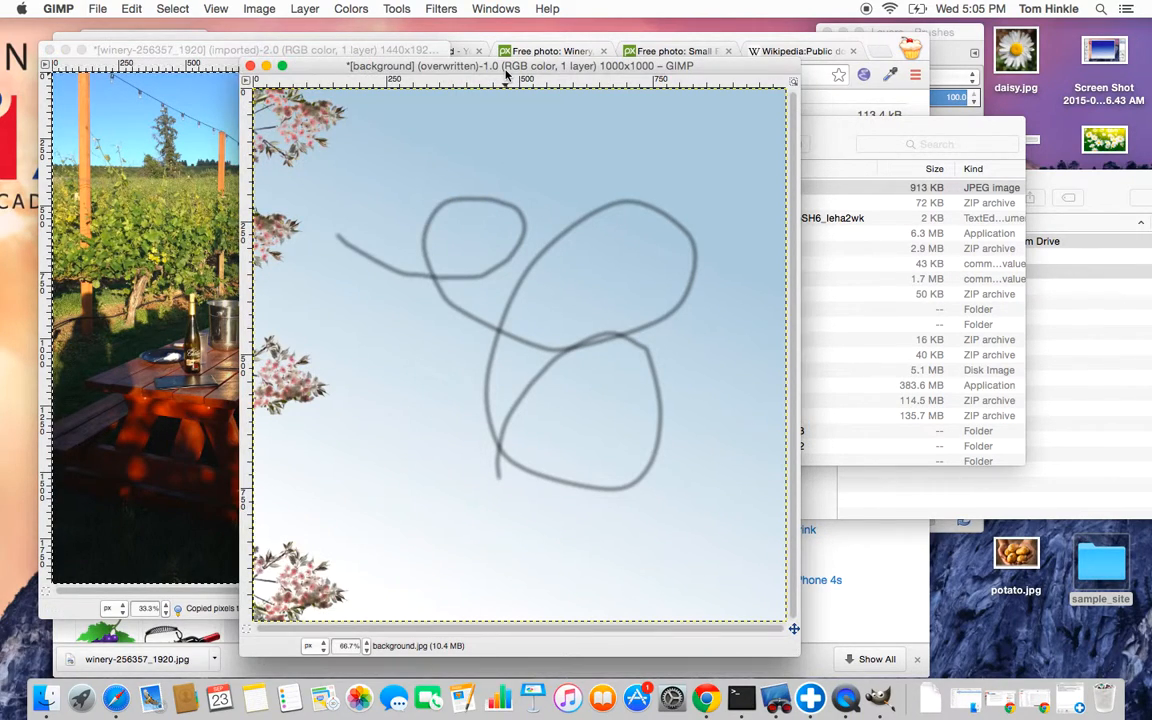
{"action": "left_click", "coordinate": [490, 9]}
{"action": "left_click", "coordinate": [485, 12]}
{"action": "left_click", "coordinate": [485, 8]}
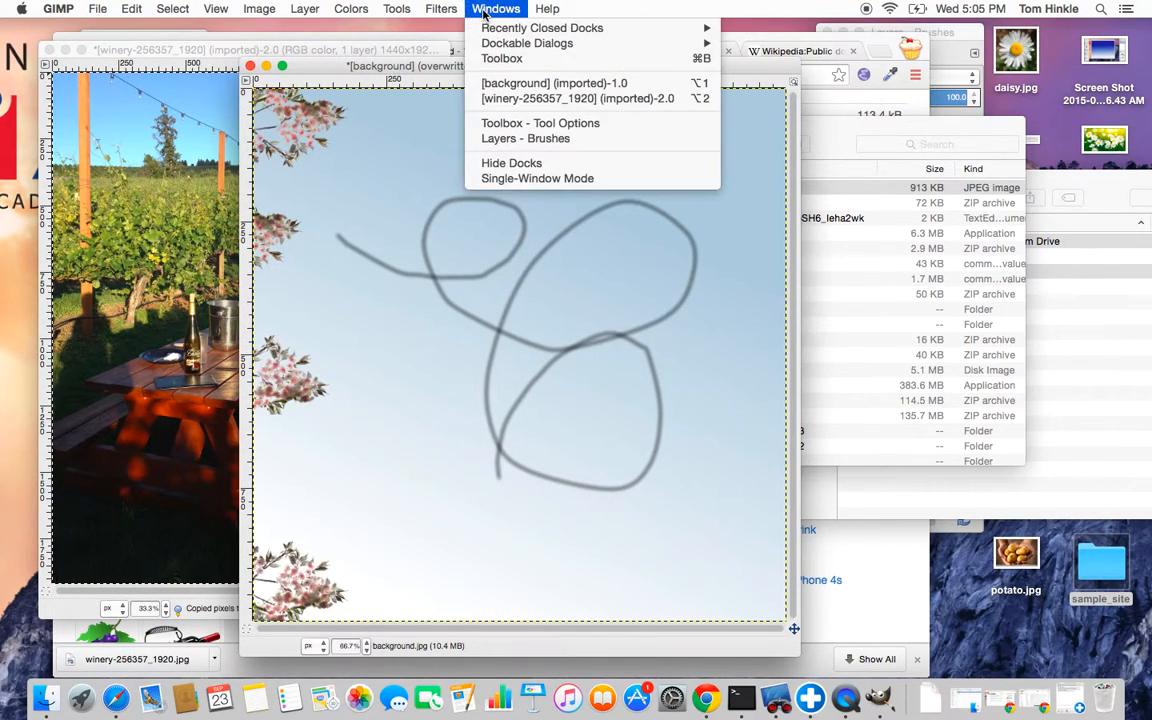
{"action": "left_click", "coordinate": [486, 5]}
{"action": "mouse_move", "coordinate": [942, 36]}
{"action": "left_mouse_down"}
{"action": "mouse_move", "coordinate": [928, 105]}
{"action": "mouse_move", "coordinate": [950, 105]}
{"action": "left_mouse_up"}
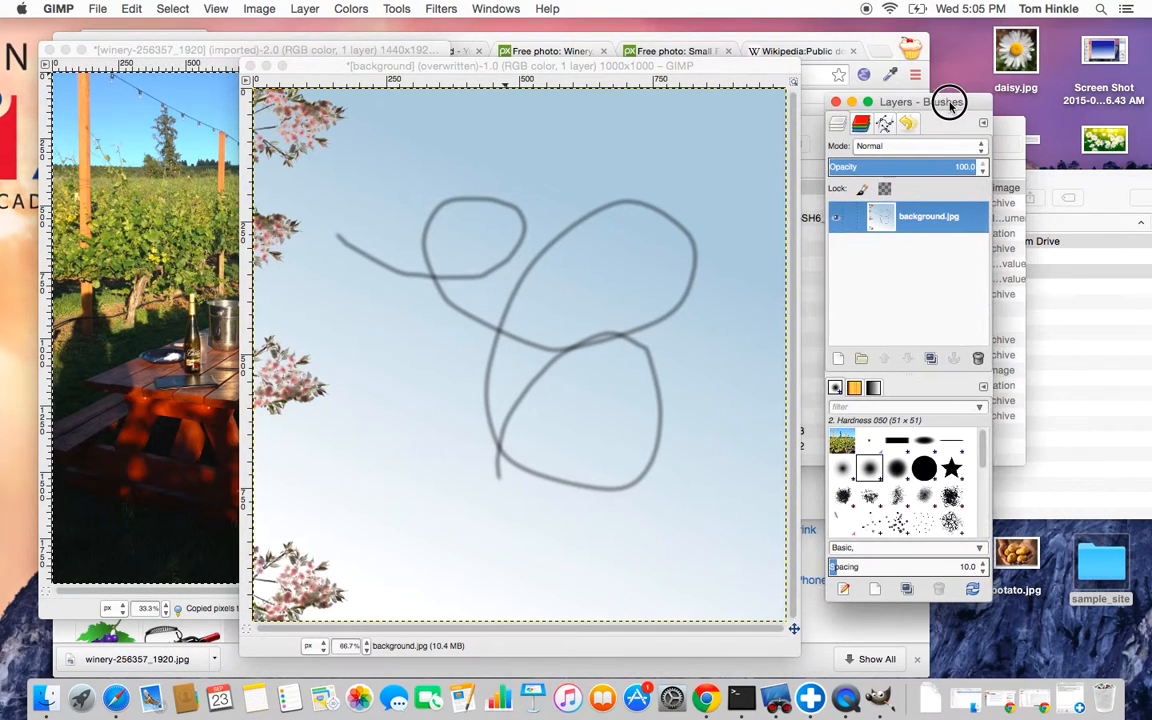
{"action": "left_click", "coordinate": [474, 8]}
{"action": "left_click", "coordinate": [509, 57]}
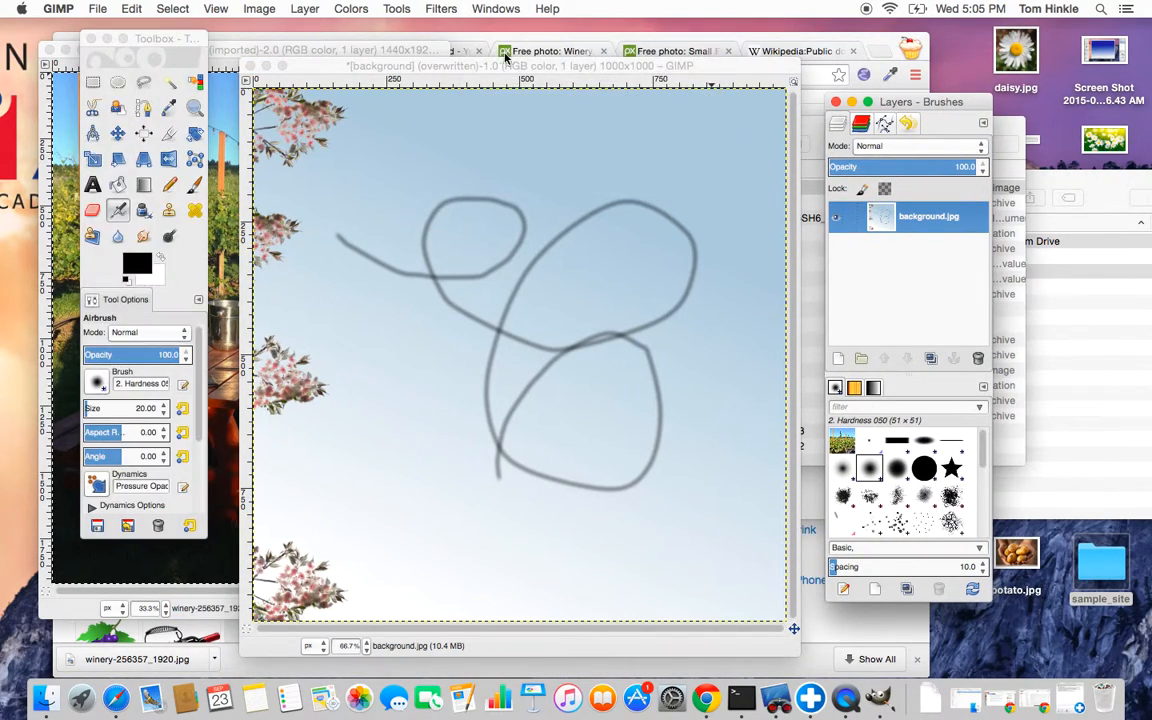
{"action": "left_click", "coordinate": [489, 10]}
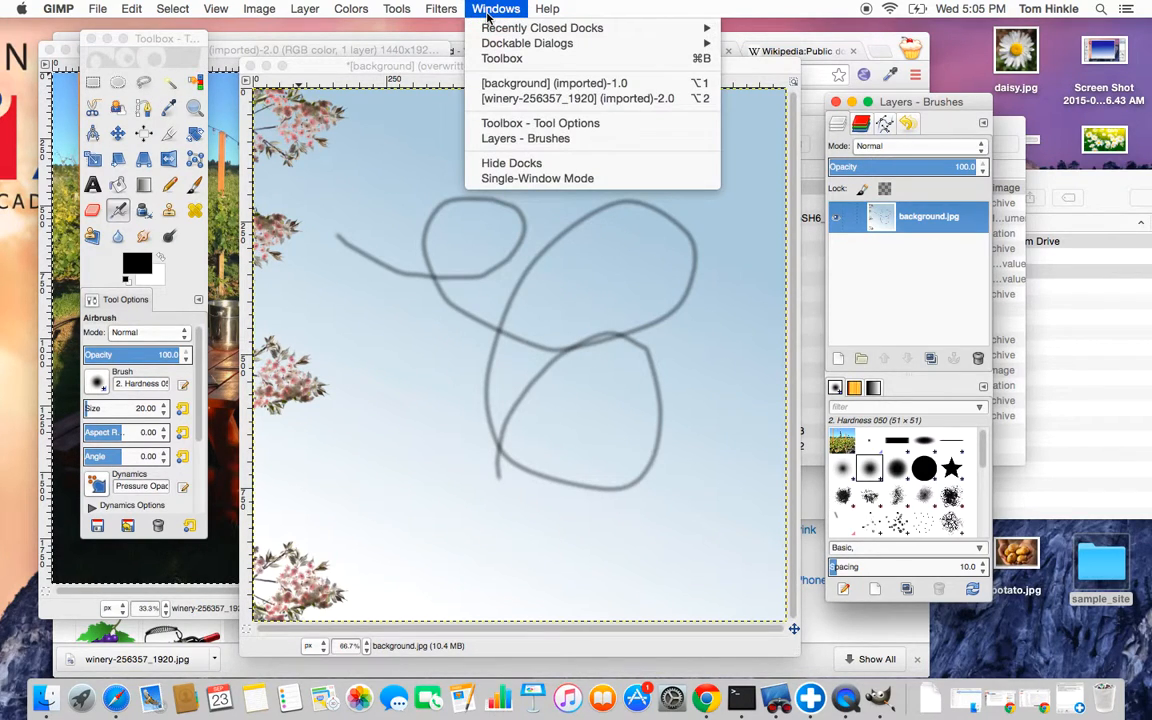
{"action": "left_click", "coordinate": [488, 10]}
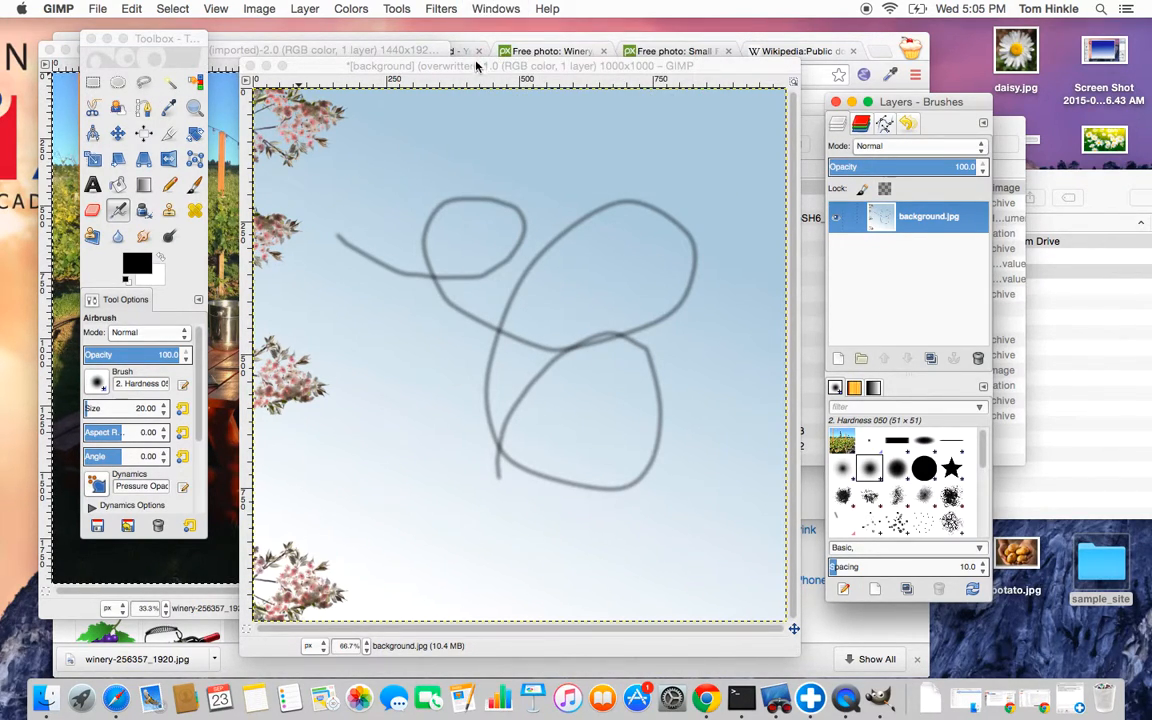
Step: Paste the copied photo into the background image and convert the floating selection into a new layer
{"action": "left_click_drag", "start_coordinate": [476, 66], "coordinate": [463, 54]}
{"action": "key", "text": "super+v"}
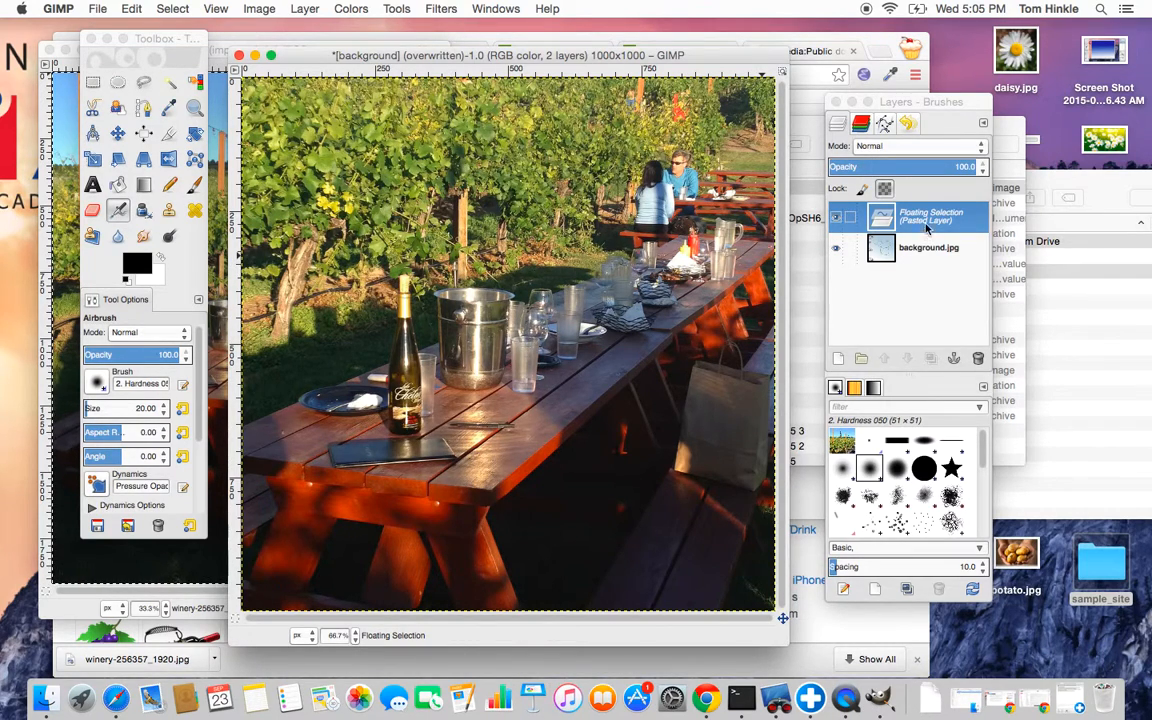
{"action": "left_click", "coordinate": [927, 222]}
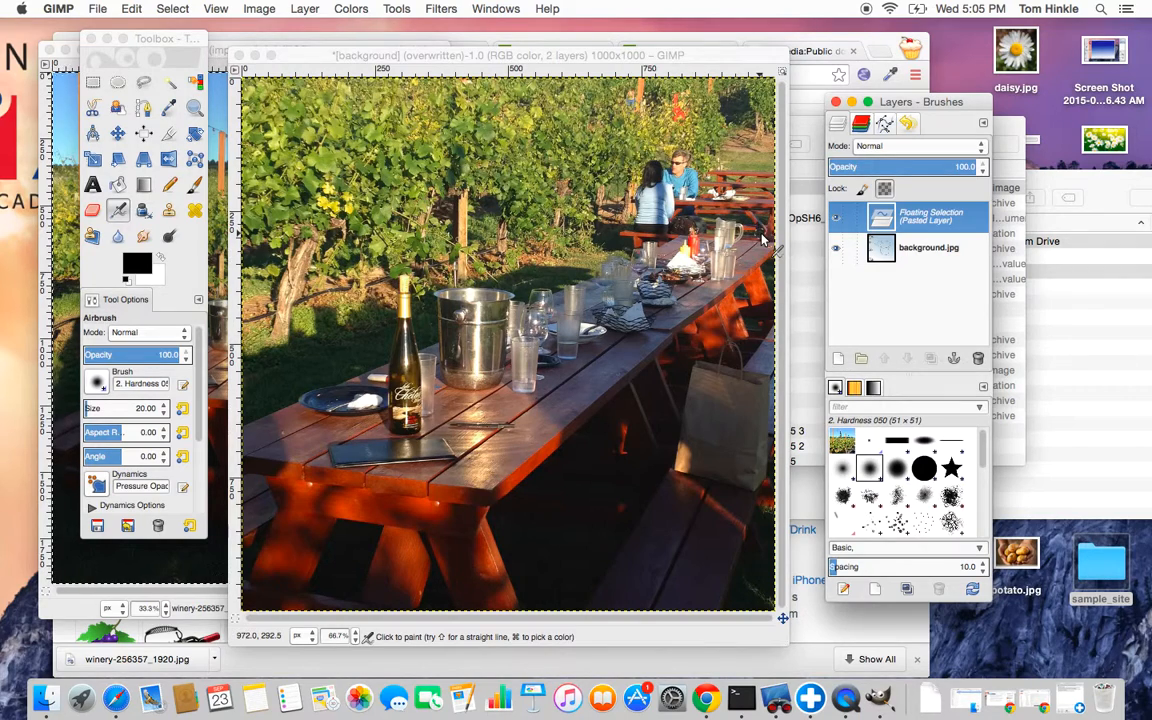
{"action": "left_click", "coordinate": [838, 358]}
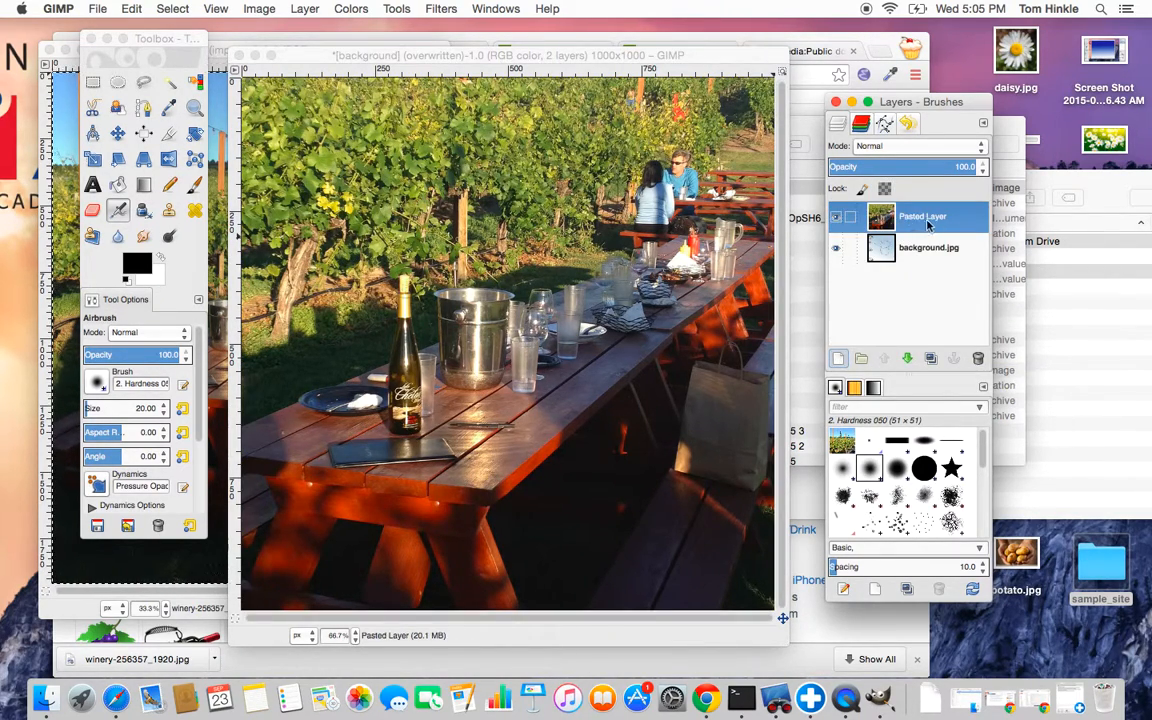
Step: Delete the background.jpg layer from the background image
{"action": "left_click", "coordinate": [837, 218]}
{"action": "left_click", "coordinate": [900, 248]}
{"action": "left_click", "coordinate": [979, 360]}
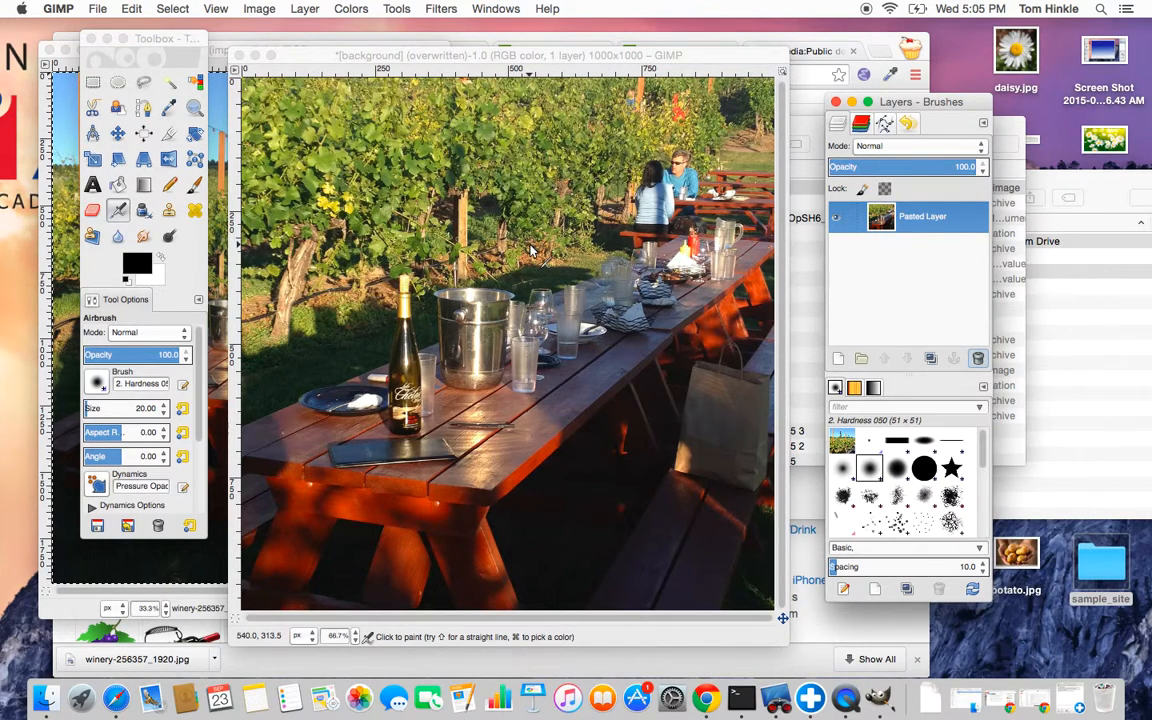
Step: Reposition the pasted photo with the Move tool to frame the sky, vineyard and picnic table within the canvas, and widen the image window
{"action": "left_click", "coordinate": [117, 133]}
{"action": "left_click_drag", "start_coordinate": [526, 248], "coordinate": [475, 333]}
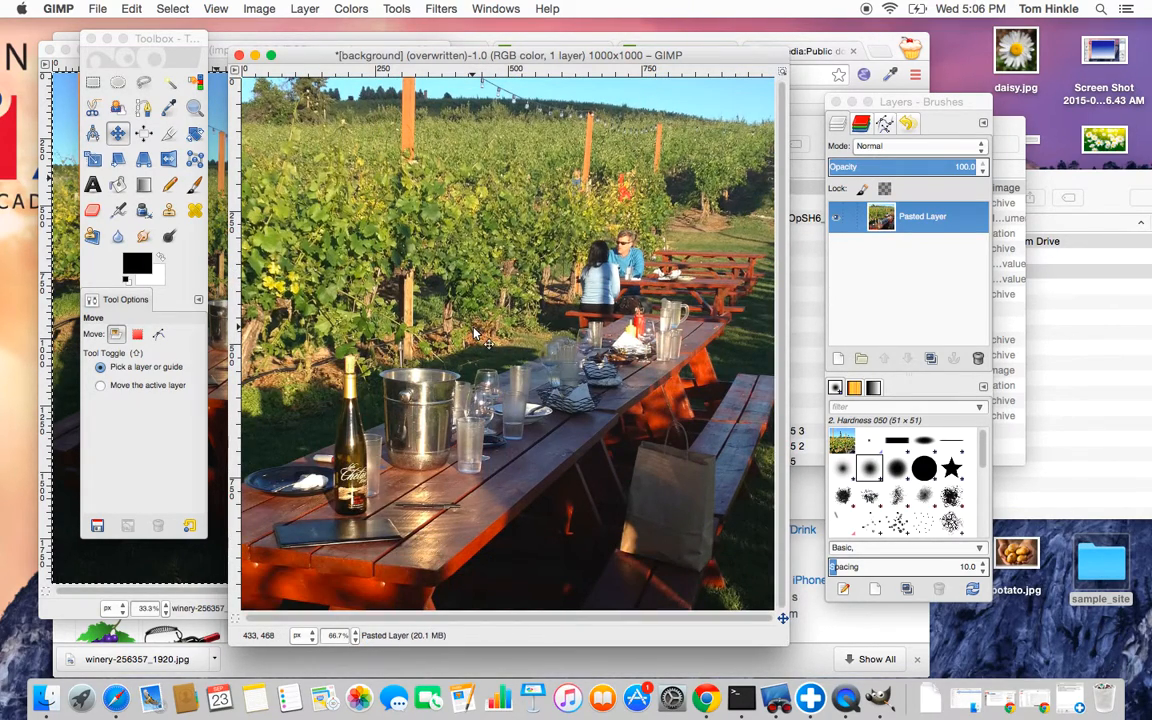
{"action": "key", "text": "minus"}
{"action": "key", "text": "minus"}
{"action": "key", "text": "minus"}
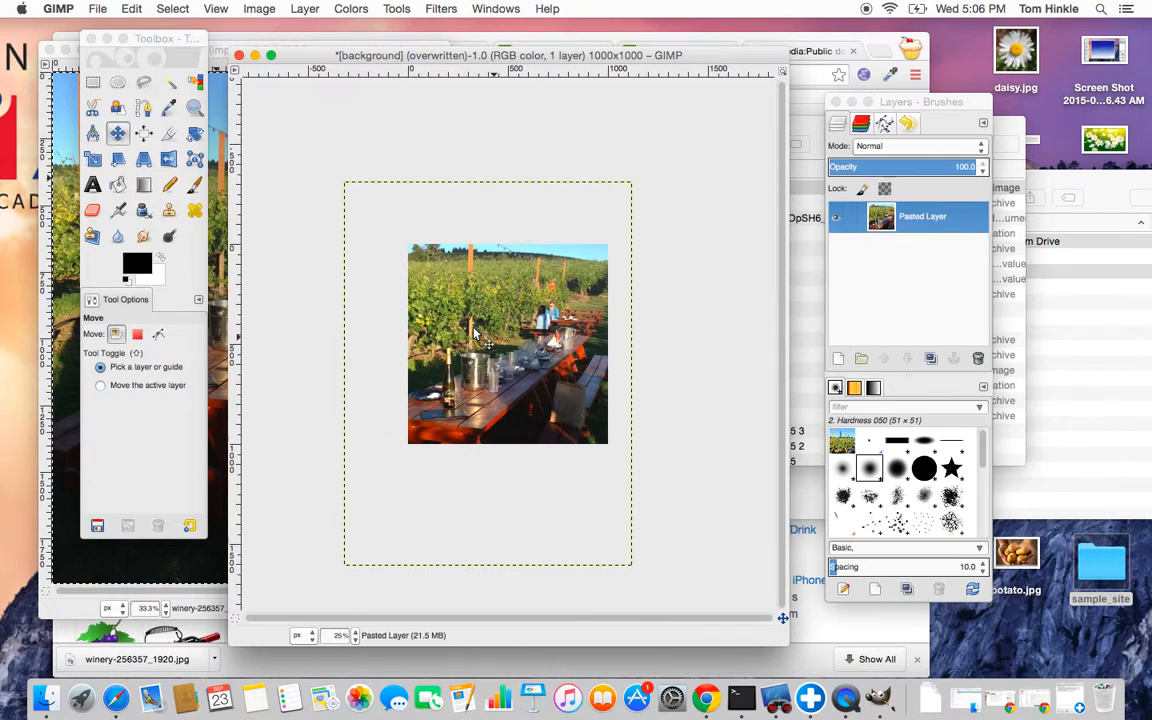
{"action": "key", "text": "plus"}
{"action": "key", "text": "plus"}
{"action": "key", "text": "plus"}
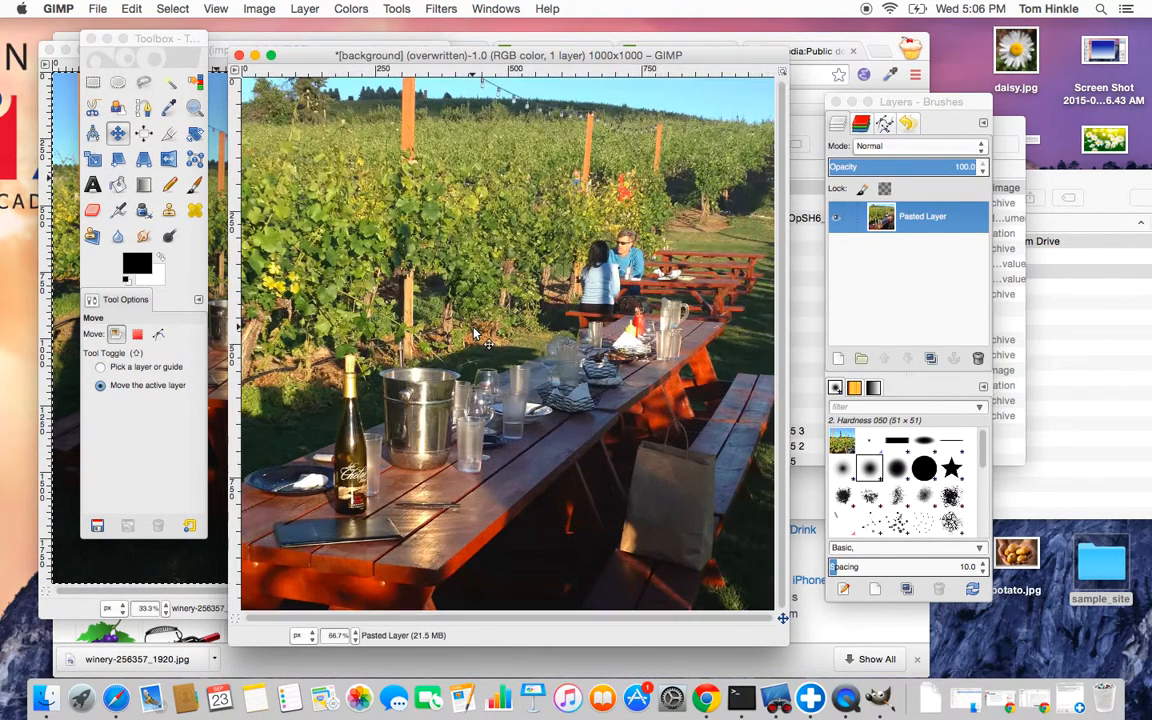
{"action": "left_click_drag", "start_coordinate": [515, 420], "coordinate": [508, 399]}
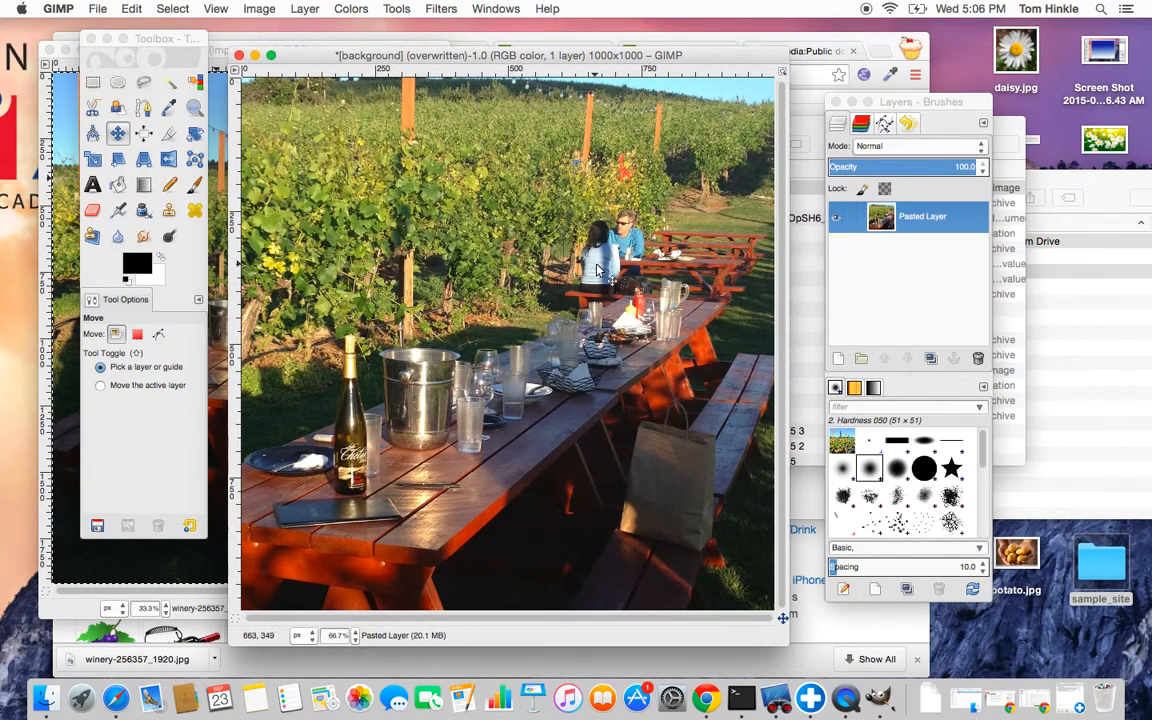
{"action": "left_click_drag", "start_coordinate": [500, 299], "coordinate": [549, 342]}
{"action": "left_click_drag", "start_coordinate": [548, 345], "coordinate": [495, 375]}
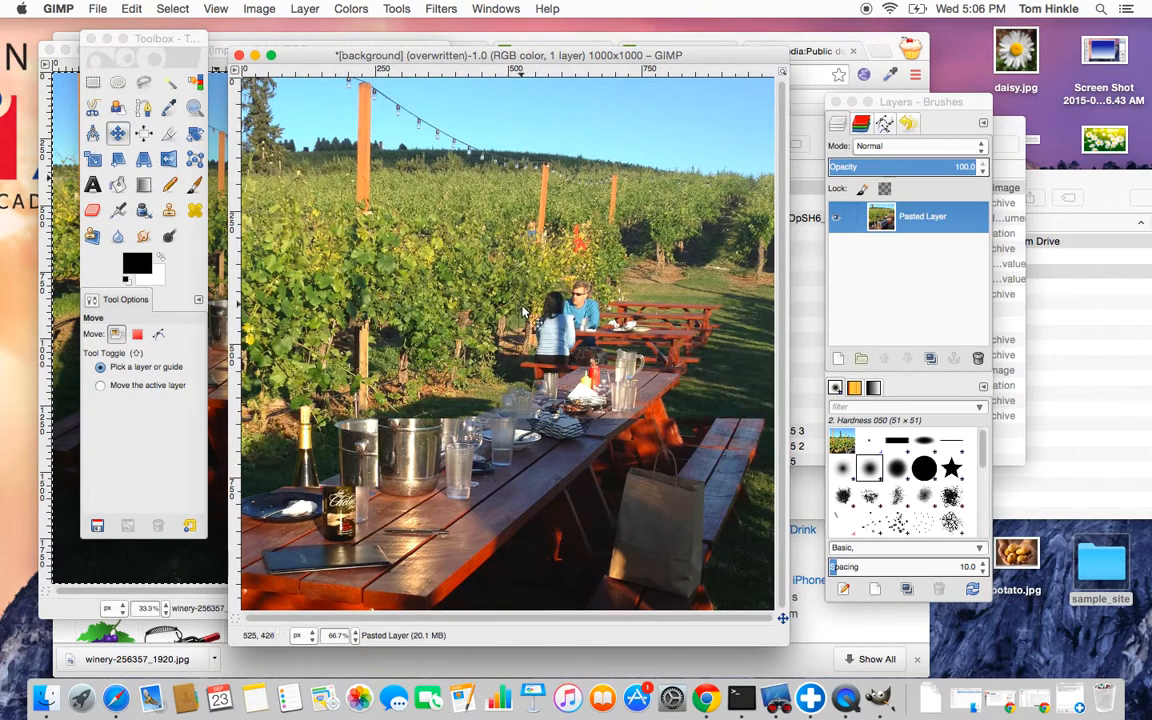
{"action": "mouse_move", "coordinate": [510, 306]}
{"action": "left_mouse_down"}
{"action": "mouse_move", "coordinate": [492, 315]}
{"action": "mouse_move", "coordinate": [522, 310]}
{"action": "left_mouse_up"}
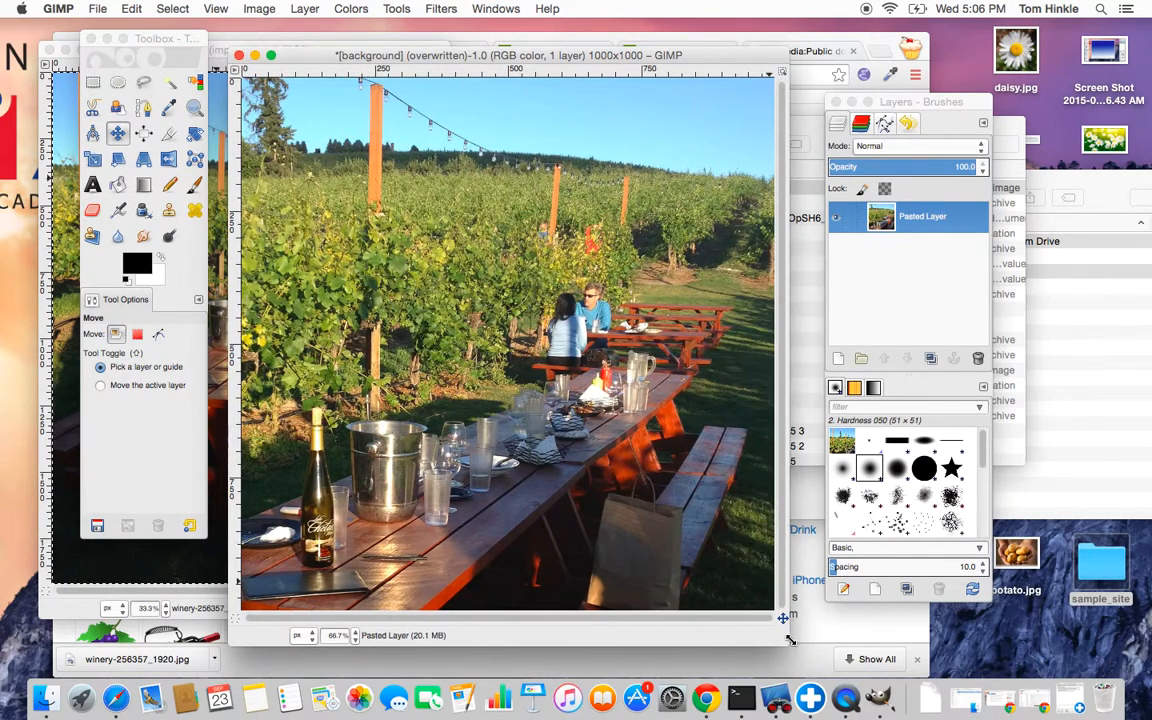
{"action": "left_click_drag", "start_coordinate": [789, 640], "coordinate": [843, 645]}
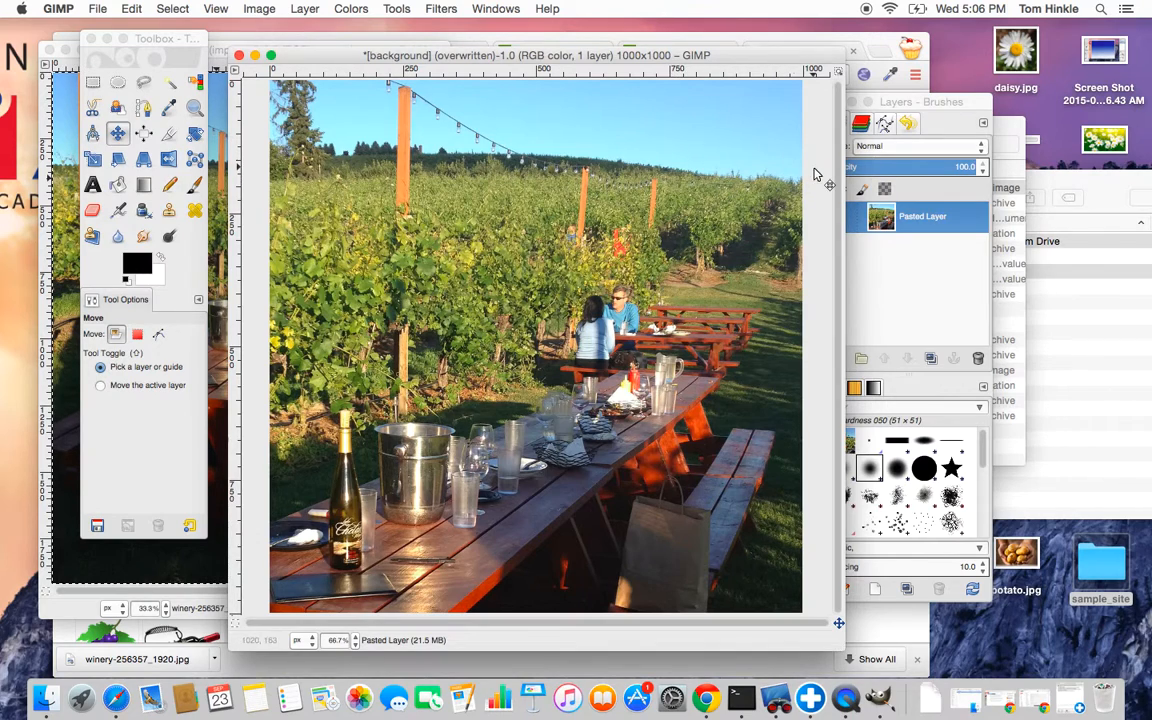
{"action": "left_click", "coordinate": [436, 8]}
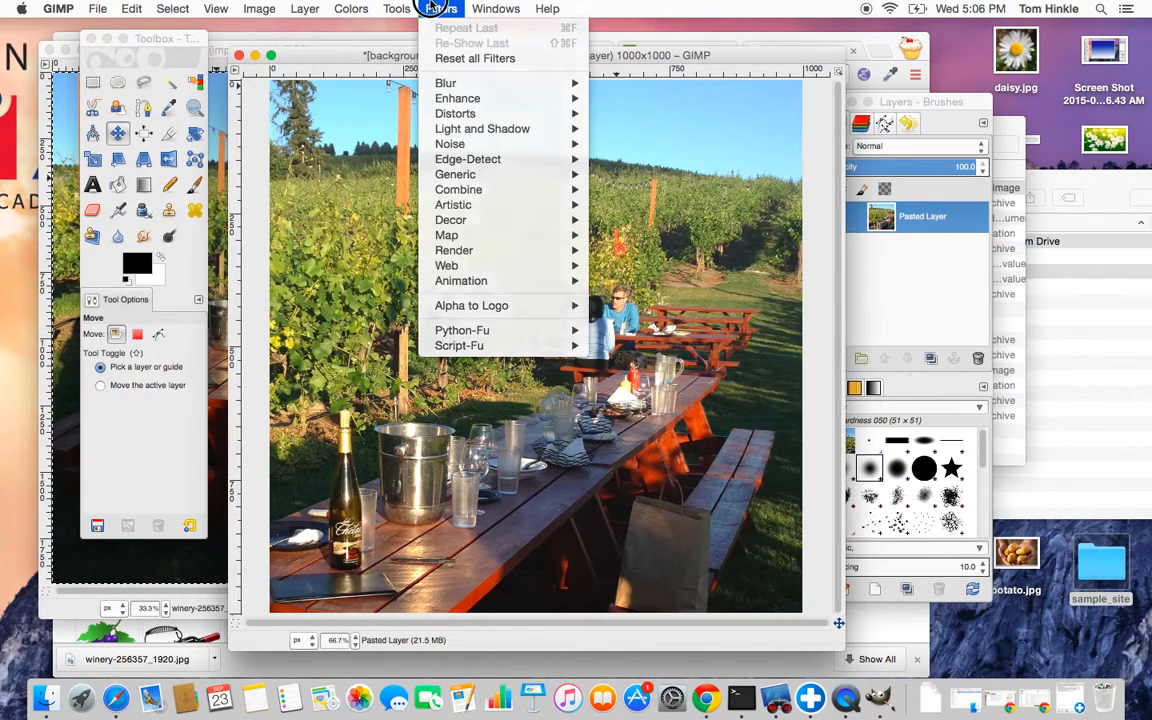
{"action": "left_click", "coordinate": [436, 8]}
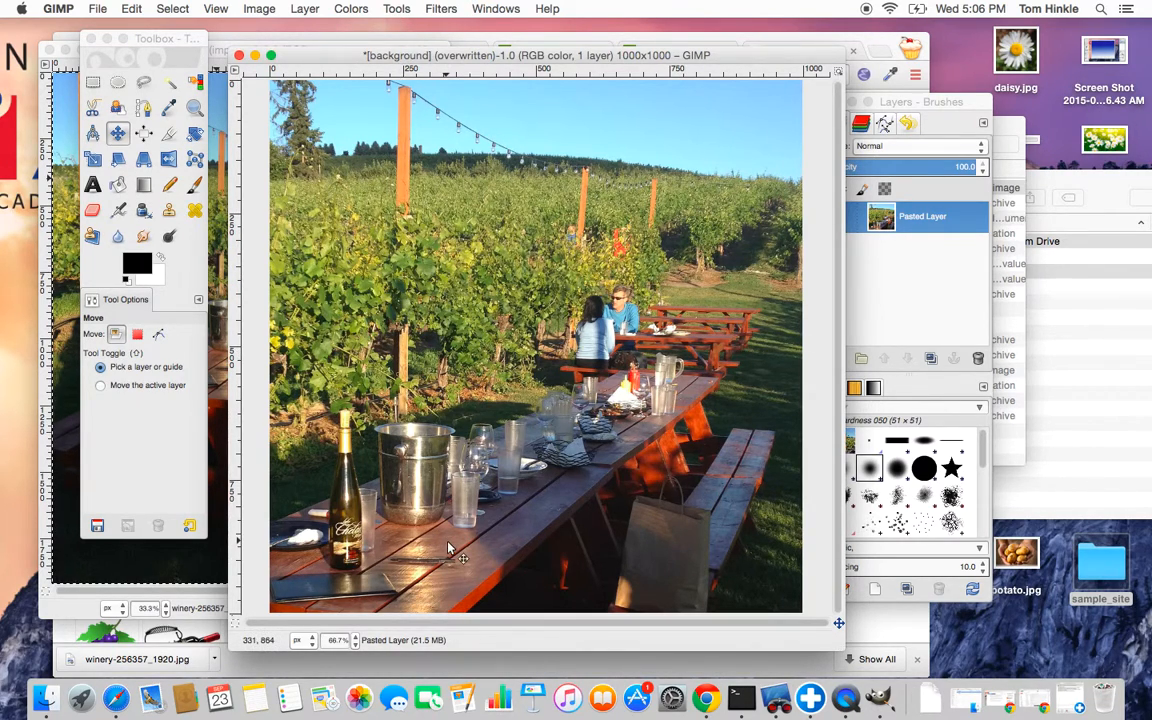
{"action": "left_click", "coordinate": [387, 7]}
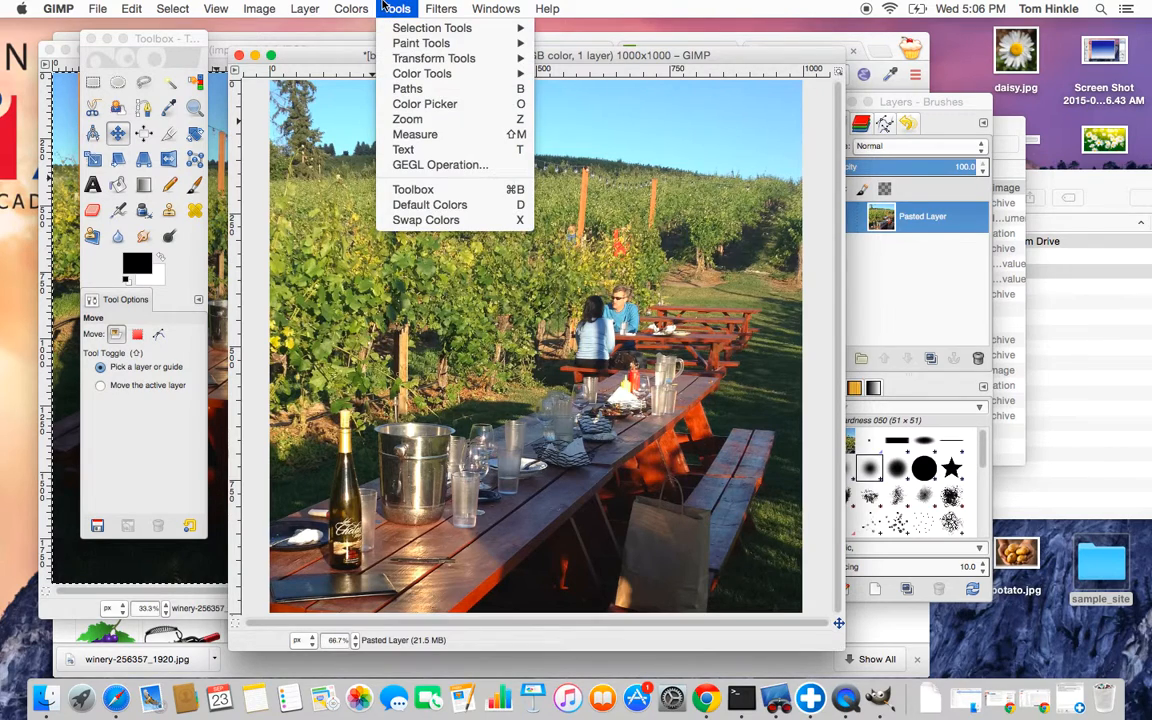
{"action": "mouse_move", "coordinate": [351, 8]}
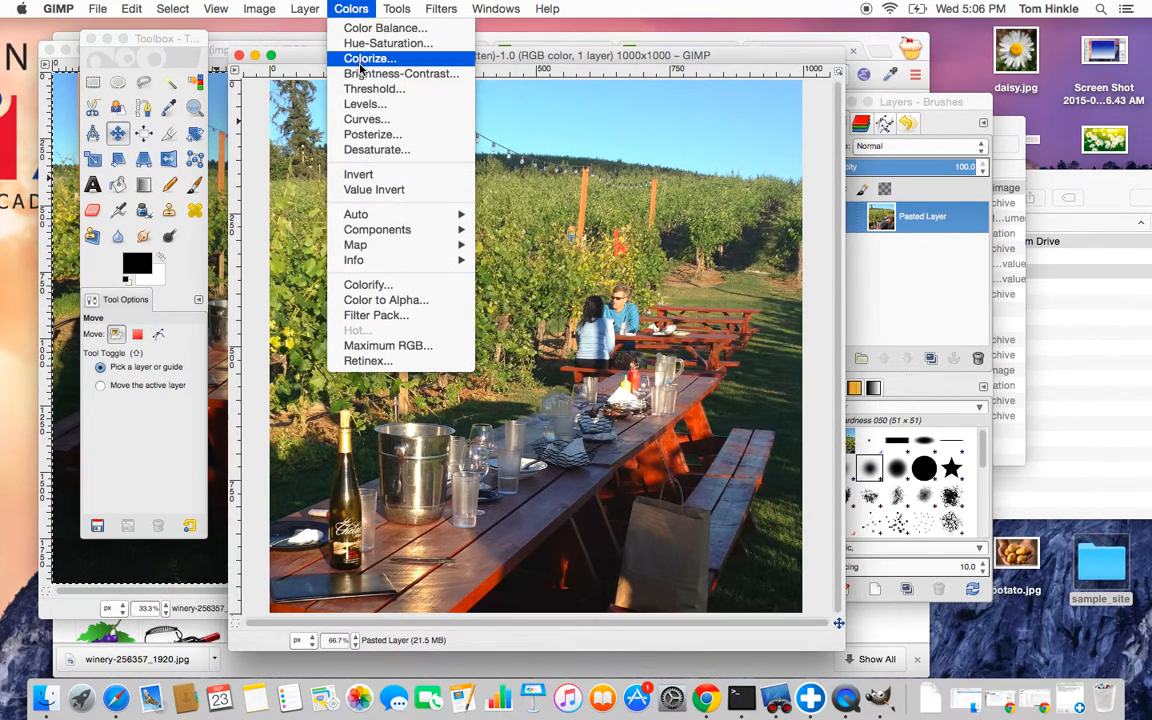
{"action": "left_click", "coordinate": [364, 106]}
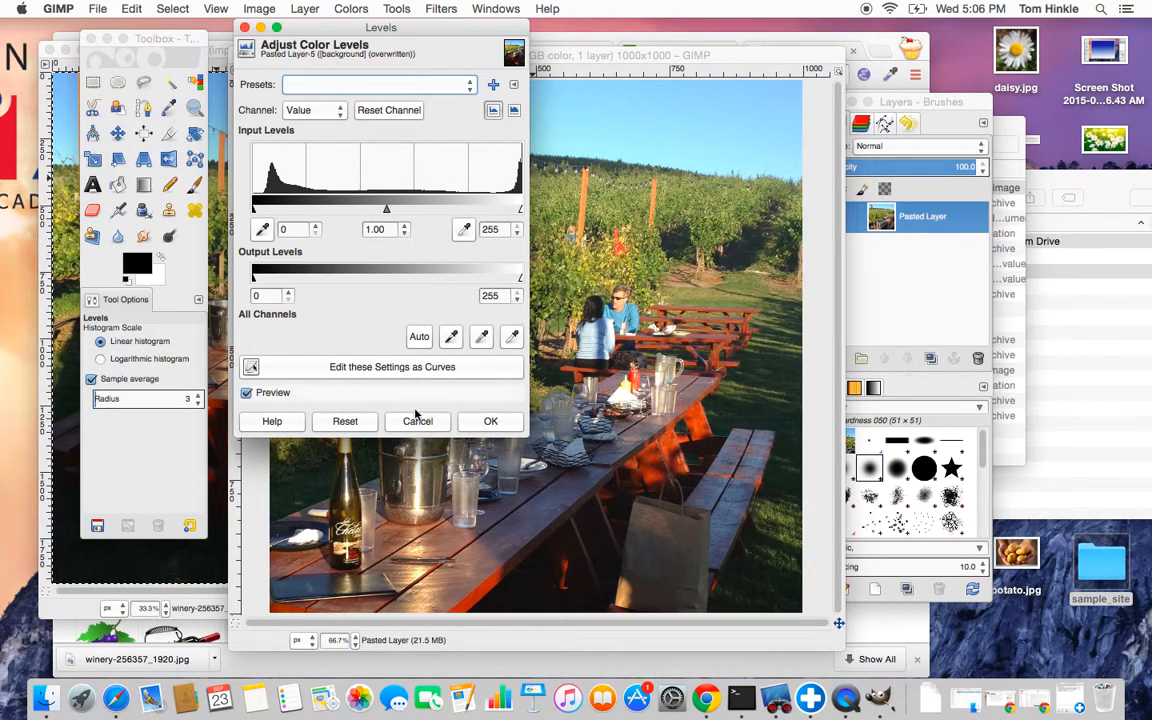
{"action": "left_click", "coordinate": [418, 421]}
Step: Try darkening the pasted layer's midtones with a Curves adjustment on the Value channel
{"action": "left_click", "coordinate": [363, 8]}
{"action": "mouse_move", "coordinate": [385, 8]}
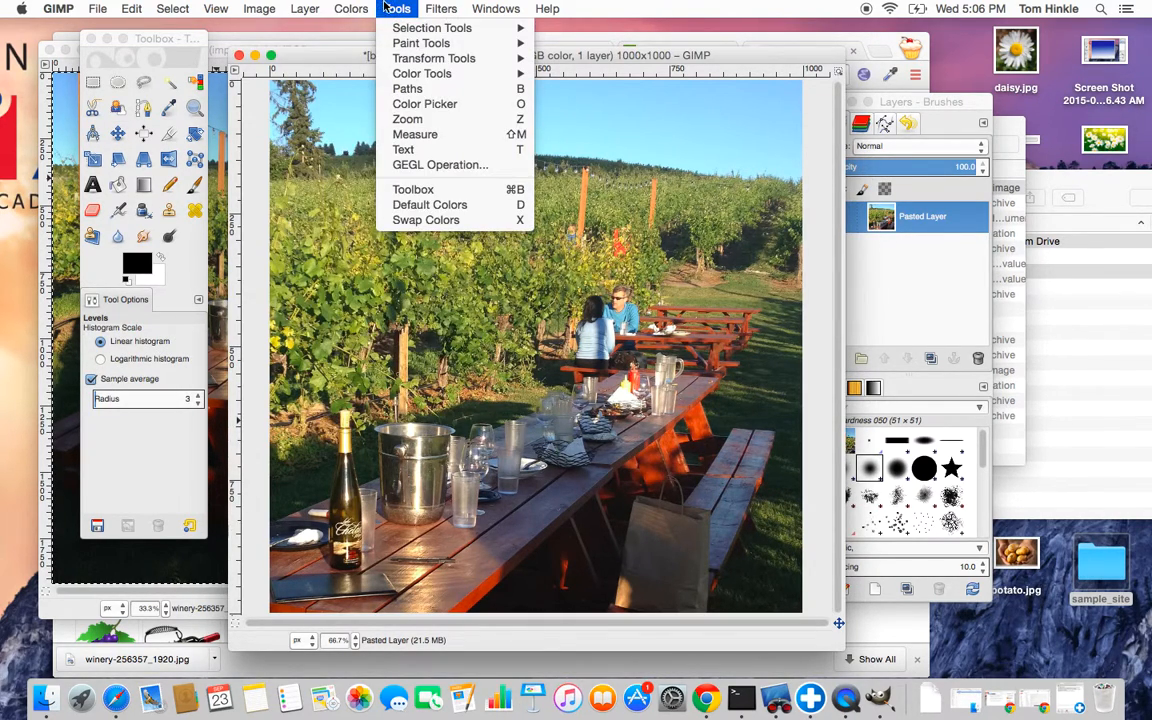
{"action": "left_click", "coordinate": [360, 116]}
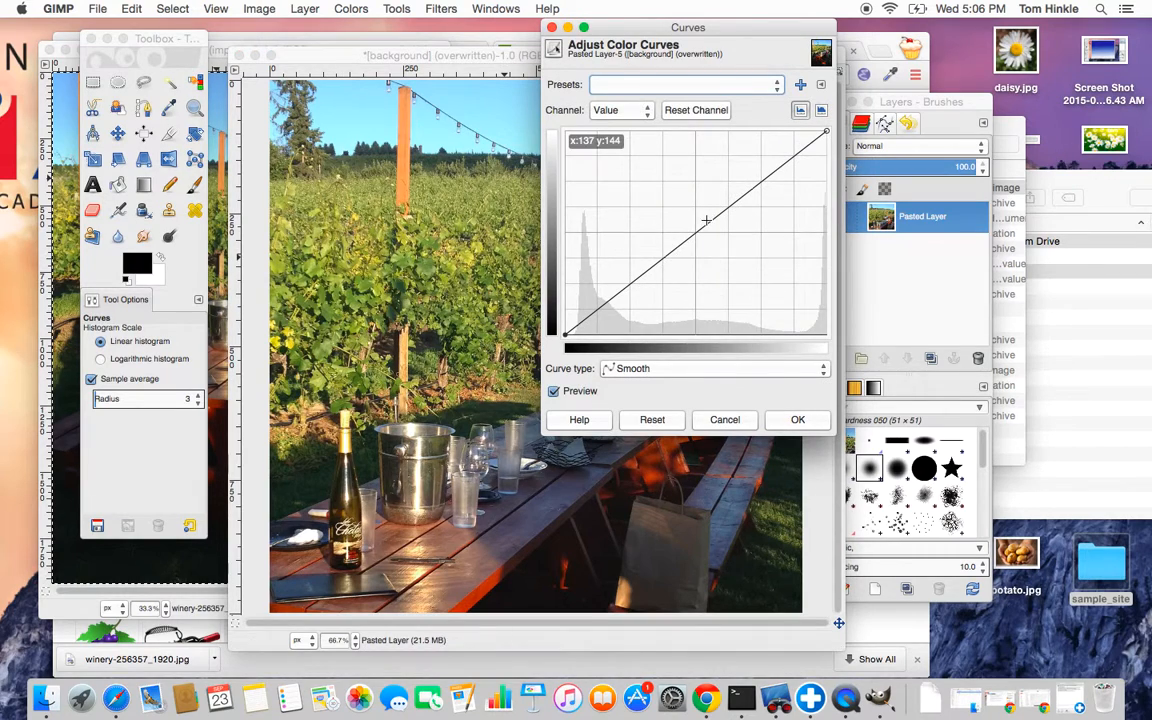
{"action": "left_click_drag", "start_coordinate": [660, 267], "coordinate": [701, 288]}
{"action": "left_click_drag", "start_coordinate": [669, 25], "coordinate": [933, 94]}
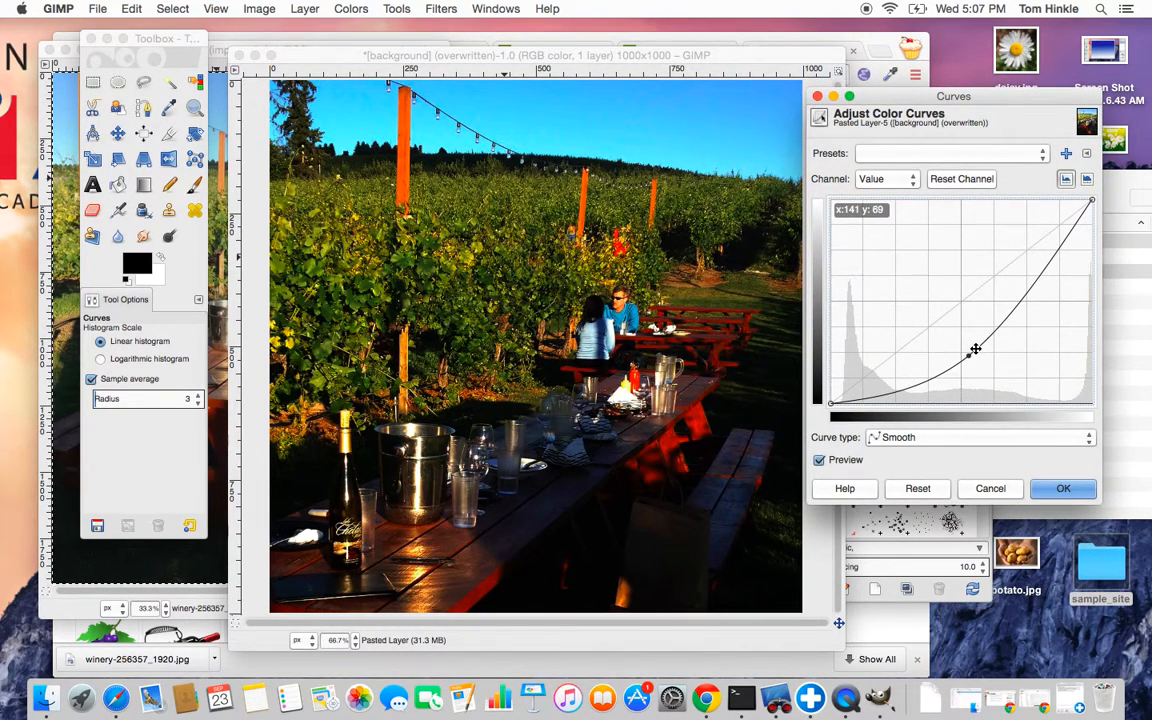
{"action": "mouse_move", "coordinate": [975, 342]}
{"action": "left_mouse_down"}
{"action": "mouse_move", "coordinate": [990, 349]}
{"action": "mouse_move", "coordinate": [992, 328]}
{"action": "left_mouse_up"}
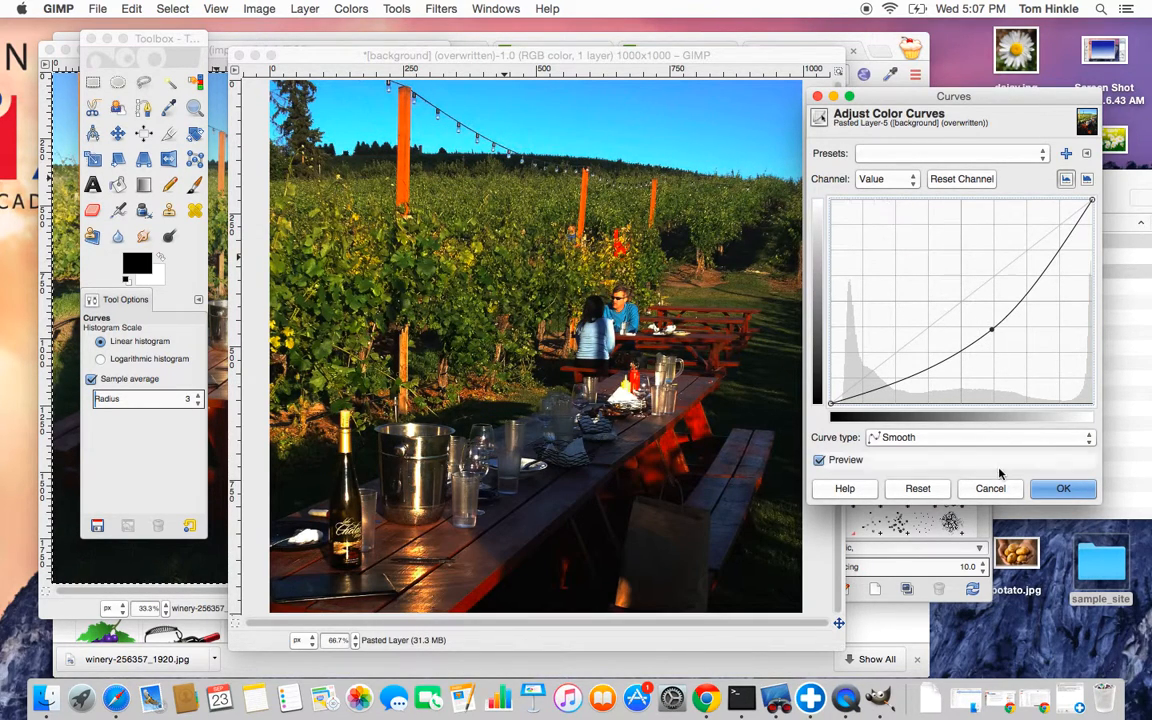
{"action": "left_click", "coordinate": [990, 489]}
Step: Start a Hue-Saturation adjustment on the pasted layer and set the green saturation to 80
{"action": "left_click", "coordinate": [441, 8]}
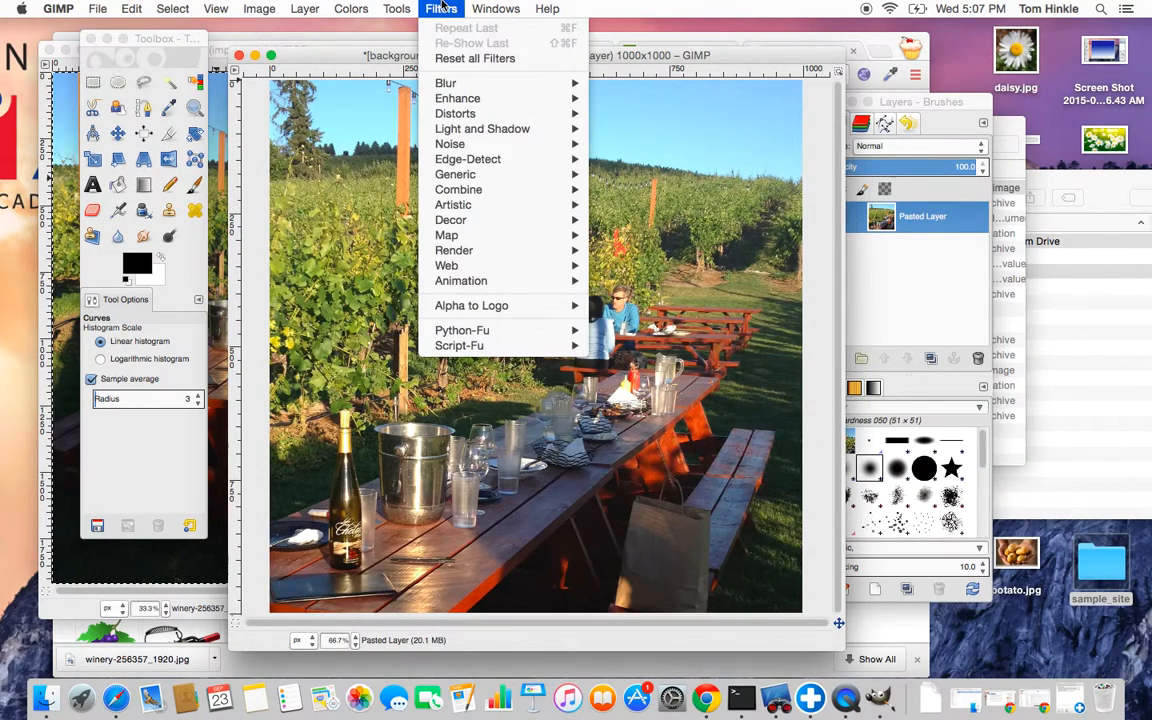
{"action": "mouse_move", "coordinate": [396, 8]}
{"action": "mouse_move", "coordinate": [351, 8]}
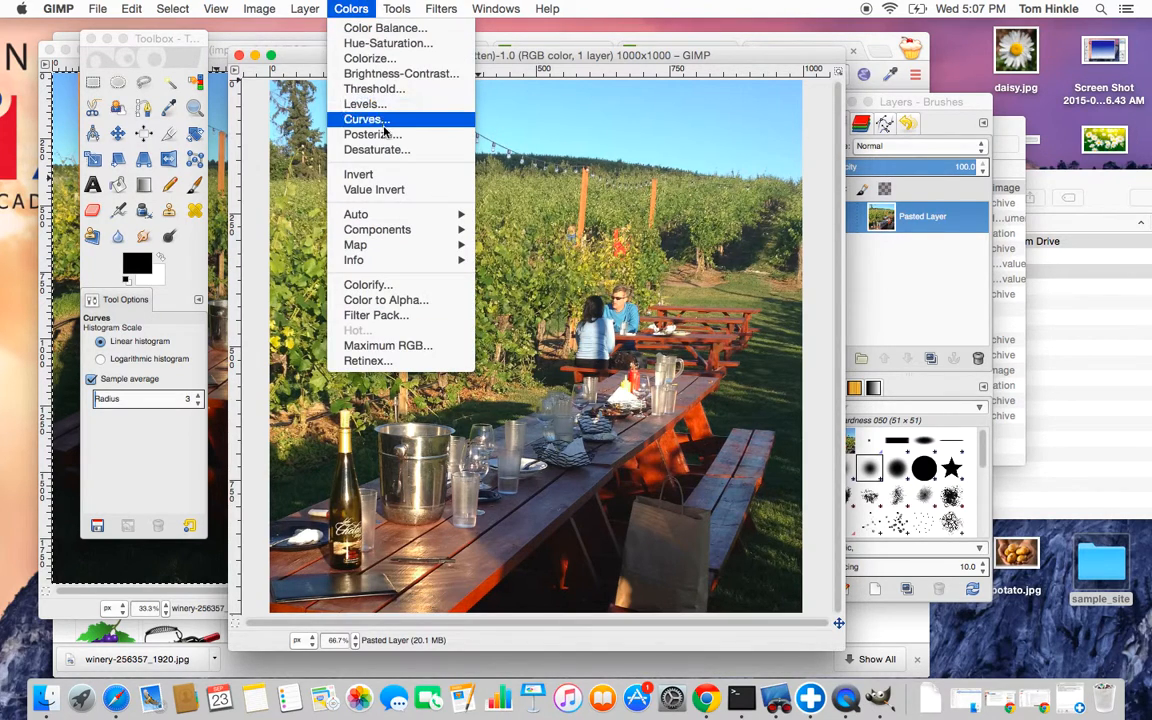
{"action": "left_click", "coordinate": [384, 44]}
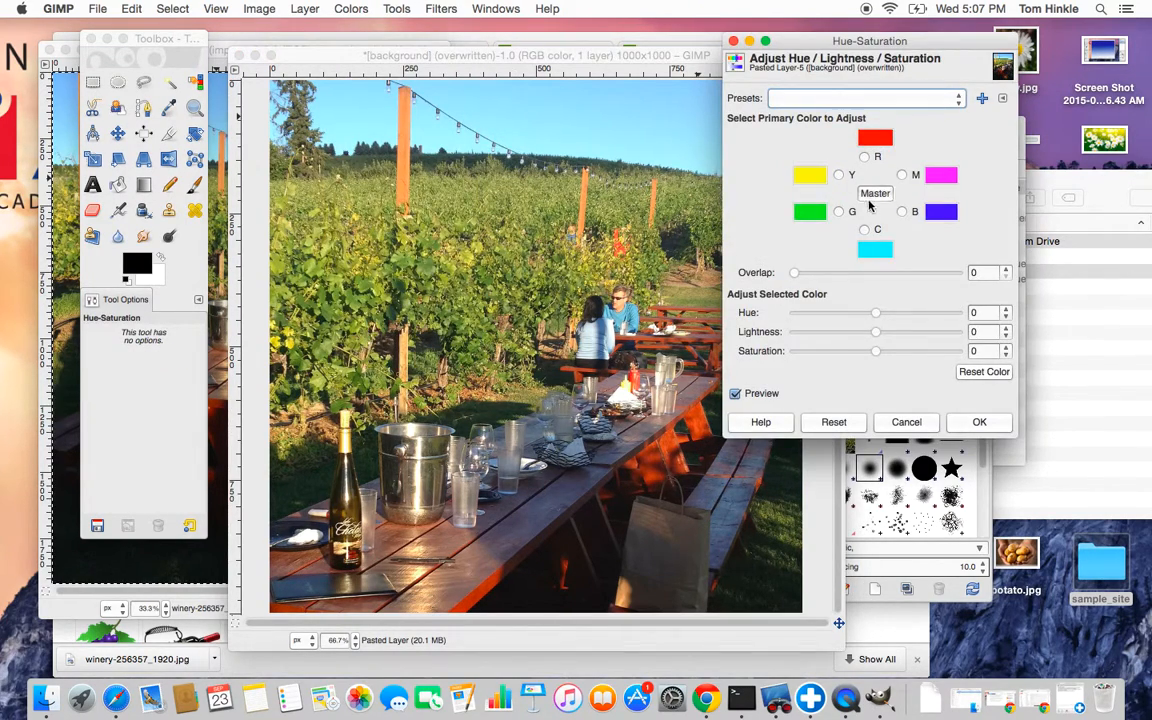
{"action": "left_click", "coordinate": [839, 211]}
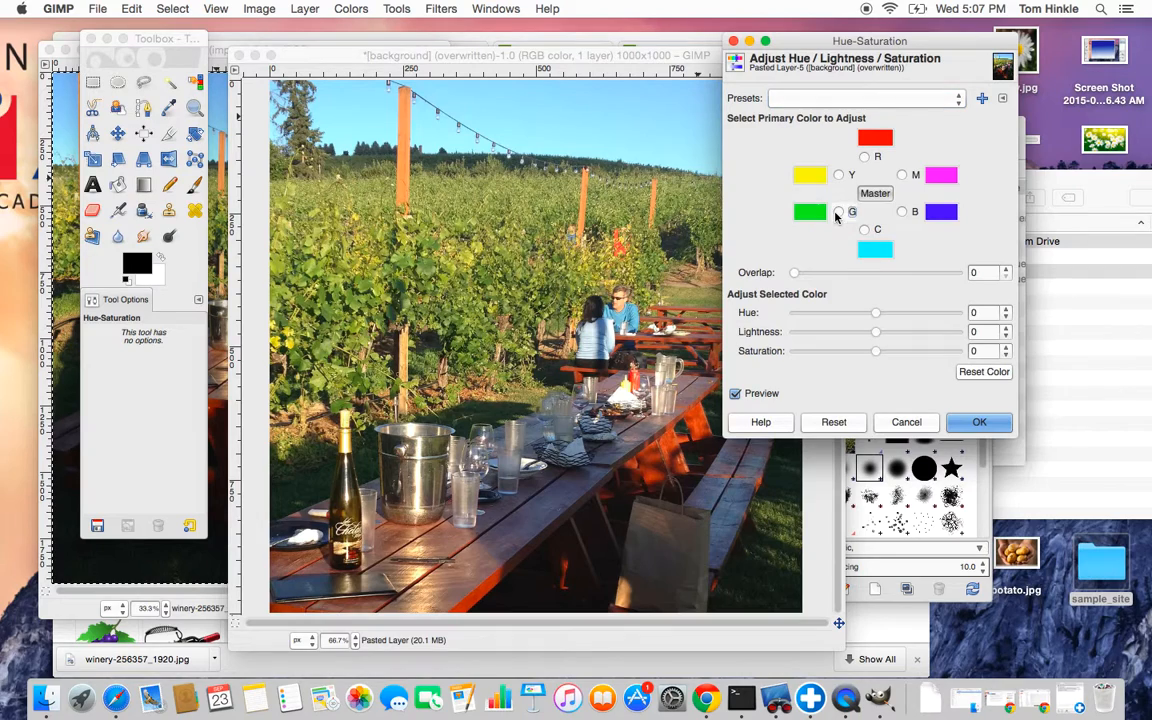
{"action": "left_click_drag", "start_coordinate": [878, 352], "coordinate": [942, 356]}
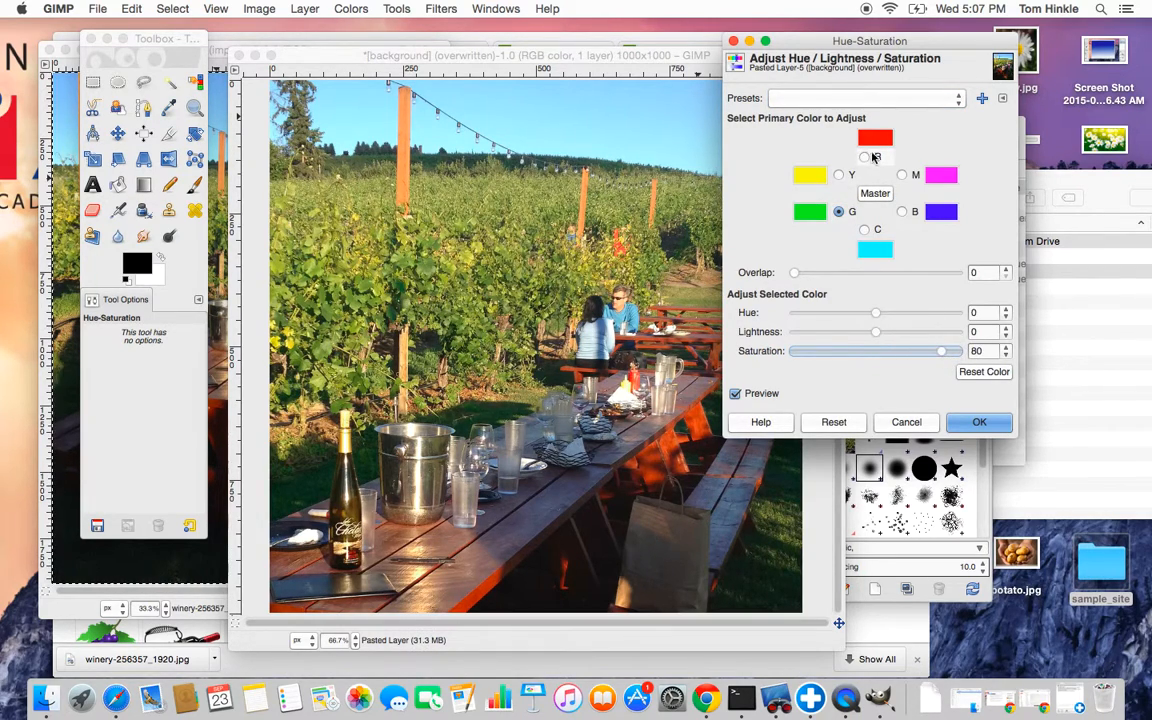
Step: Set the red saturation to 44 and apply the Hue-Saturation adjustment to the pasted layer
{"action": "left_click", "coordinate": [866, 157]}
{"action": "left_click_drag", "start_coordinate": [874, 352], "coordinate": [929, 352]}
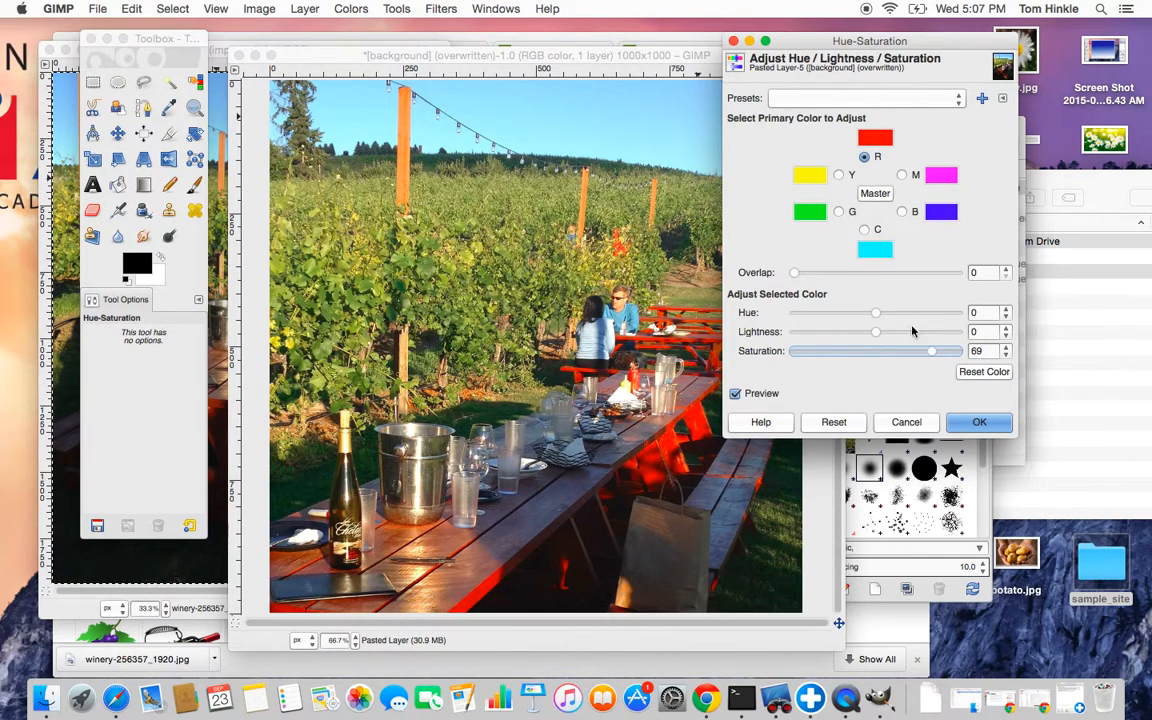
{"action": "left_click_drag", "start_coordinate": [826, 44], "coordinate": [904, 93]}
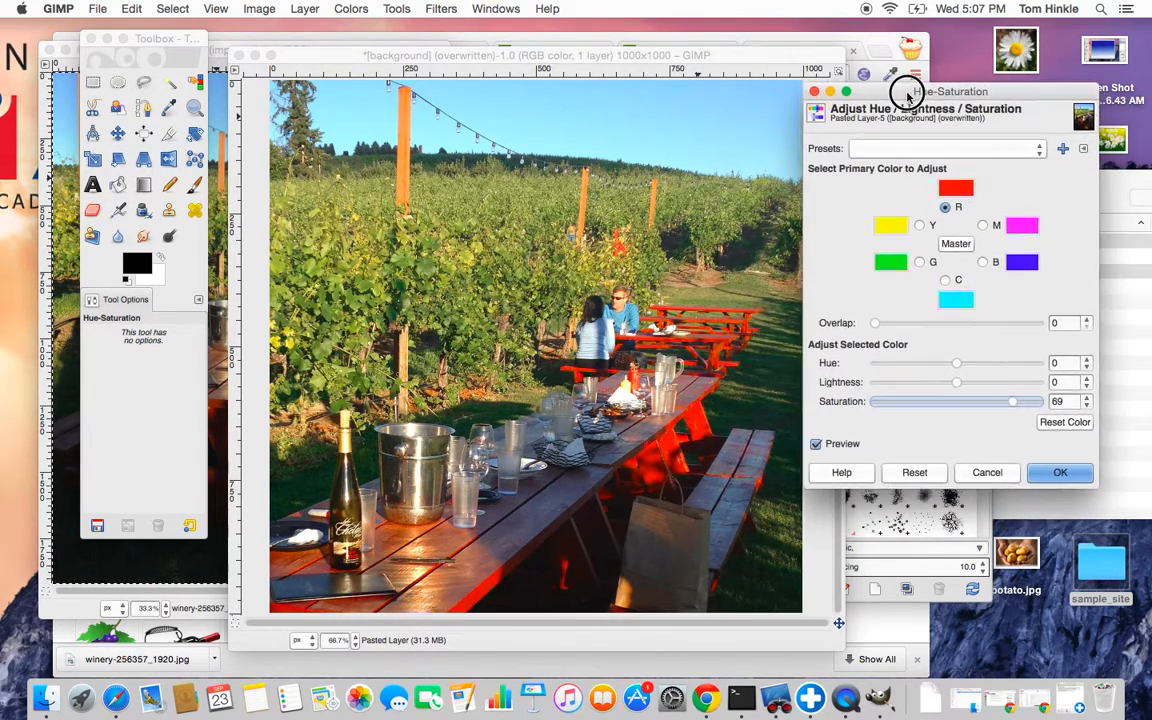
{"action": "left_click_drag", "start_coordinate": [1003, 401], "coordinate": [994, 403]}
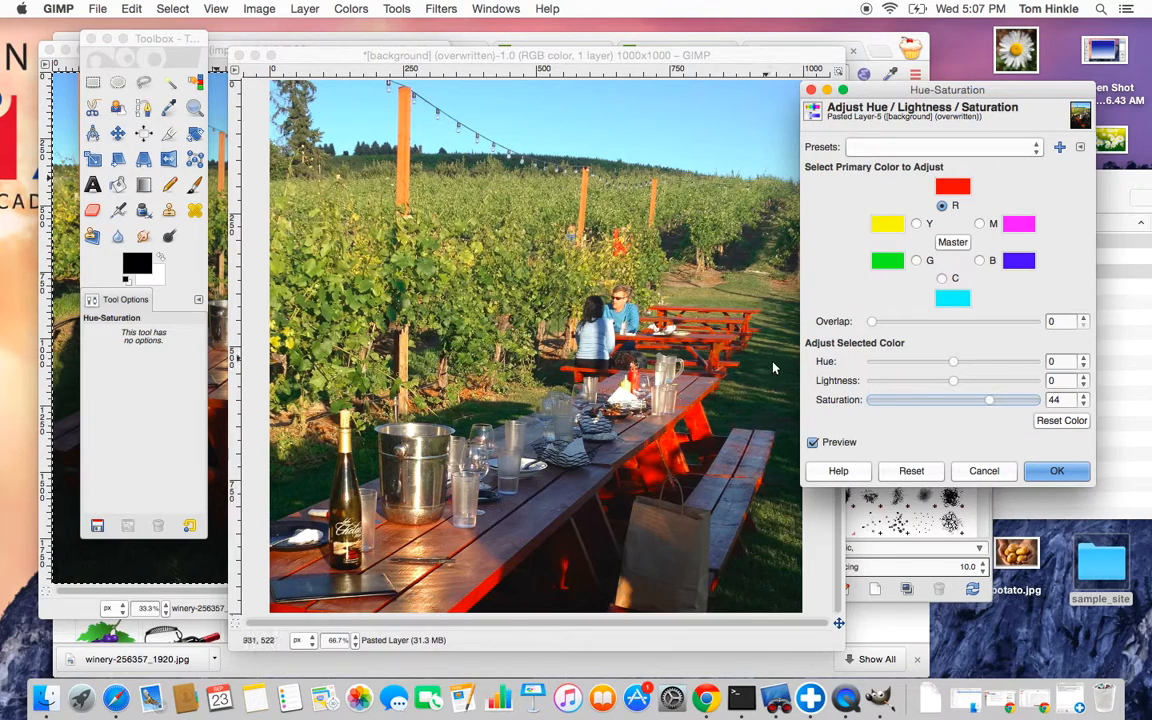
{"action": "left_click", "coordinate": [1057, 475]}
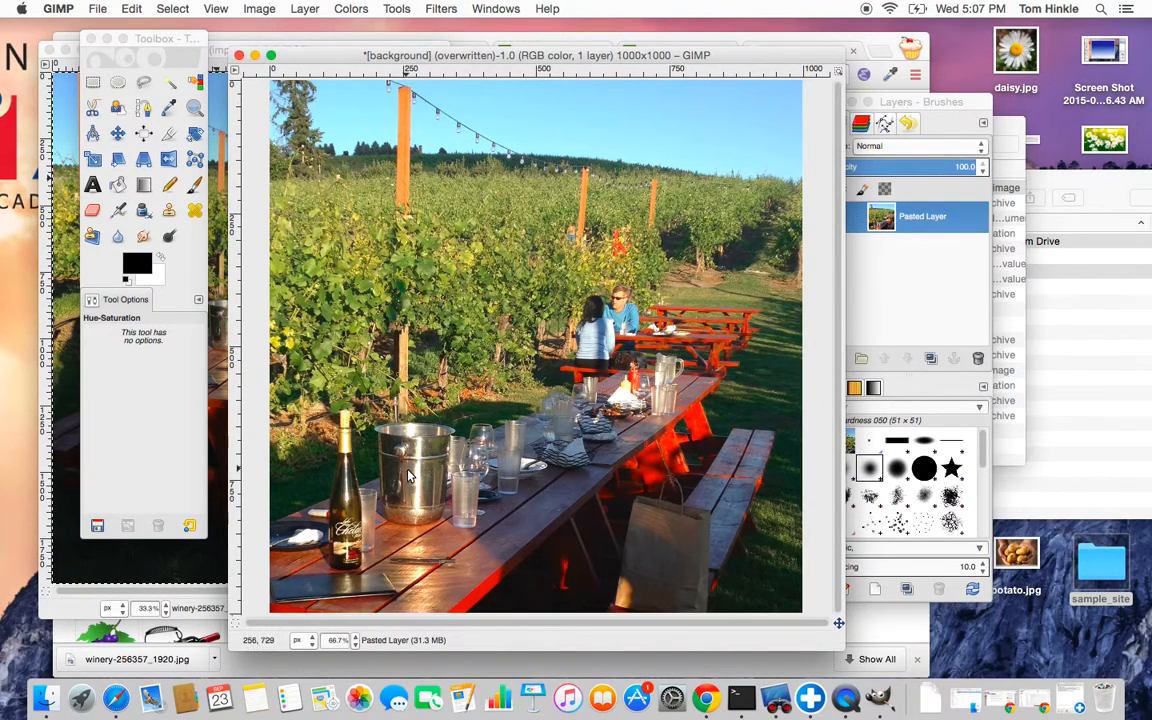
Step: Open the GIMPressionist artistic filter for the pasted layer and move its dialog aside to uncover the photo
{"action": "left_click", "coordinate": [350, 8]}
{"action": "mouse_move", "coordinate": [397, 7]}
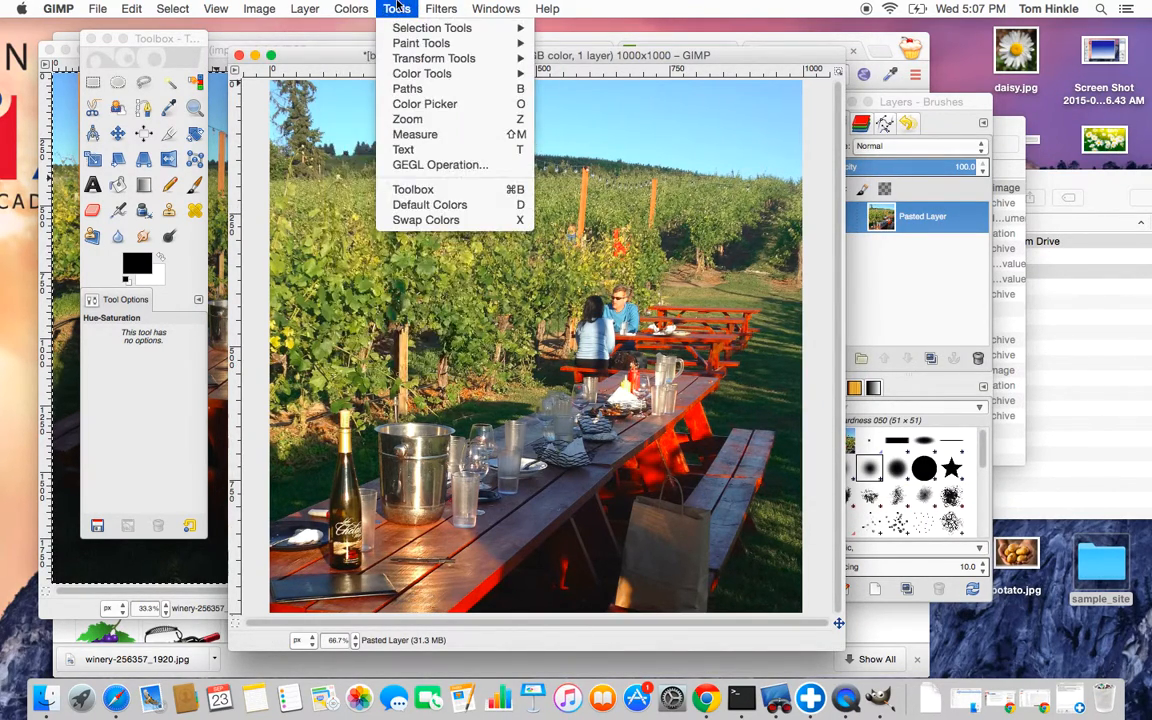
{"action": "left_click", "coordinate": [452, 8]}
{"action": "left_click", "coordinate": [445, 8]}
{"action": "mouse_move", "coordinate": [485, 270]}
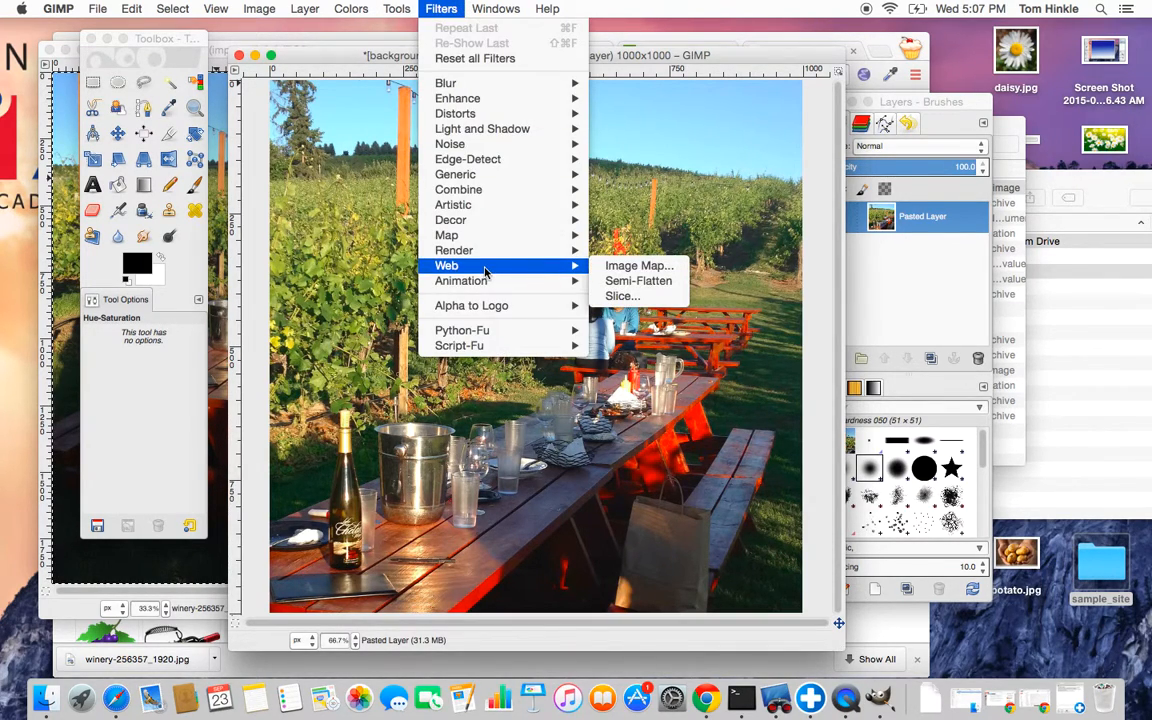
{"action": "left_click", "coordinate": [452, 8]}
{"action": "left_click", "coordinate": [445, 8]}
{"action": "mouse_move", "coordinate": [483, 204]}
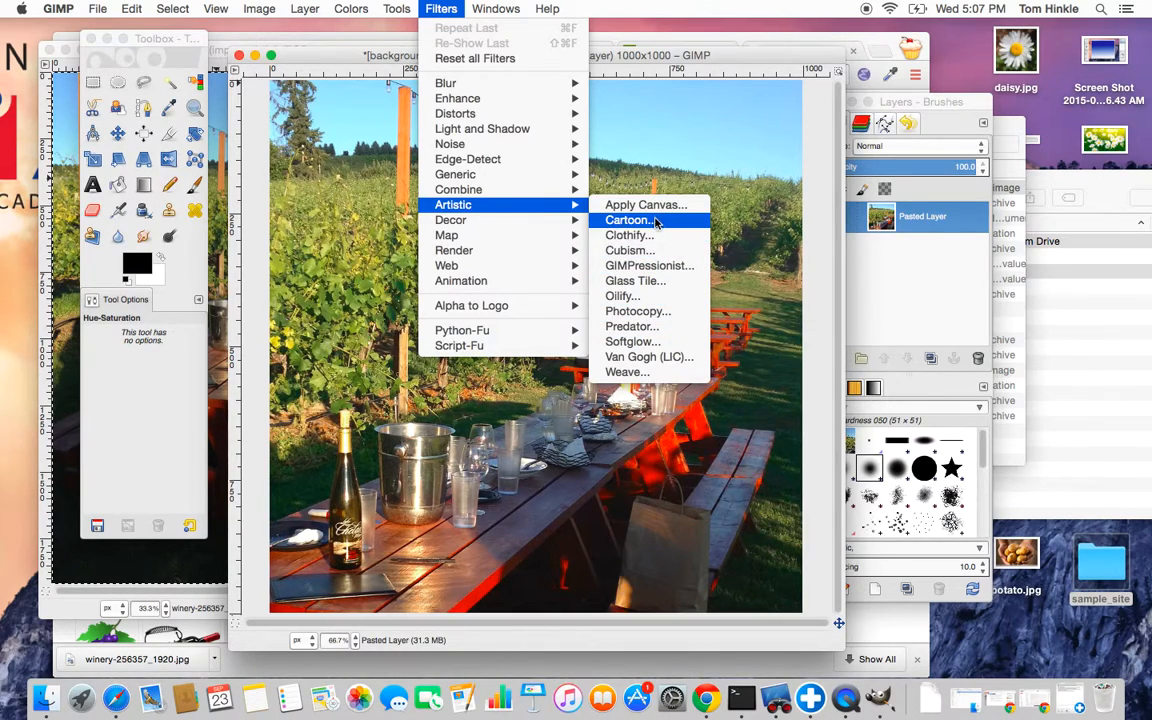
{"action": "left_click", "coordinate": [655, 266]}
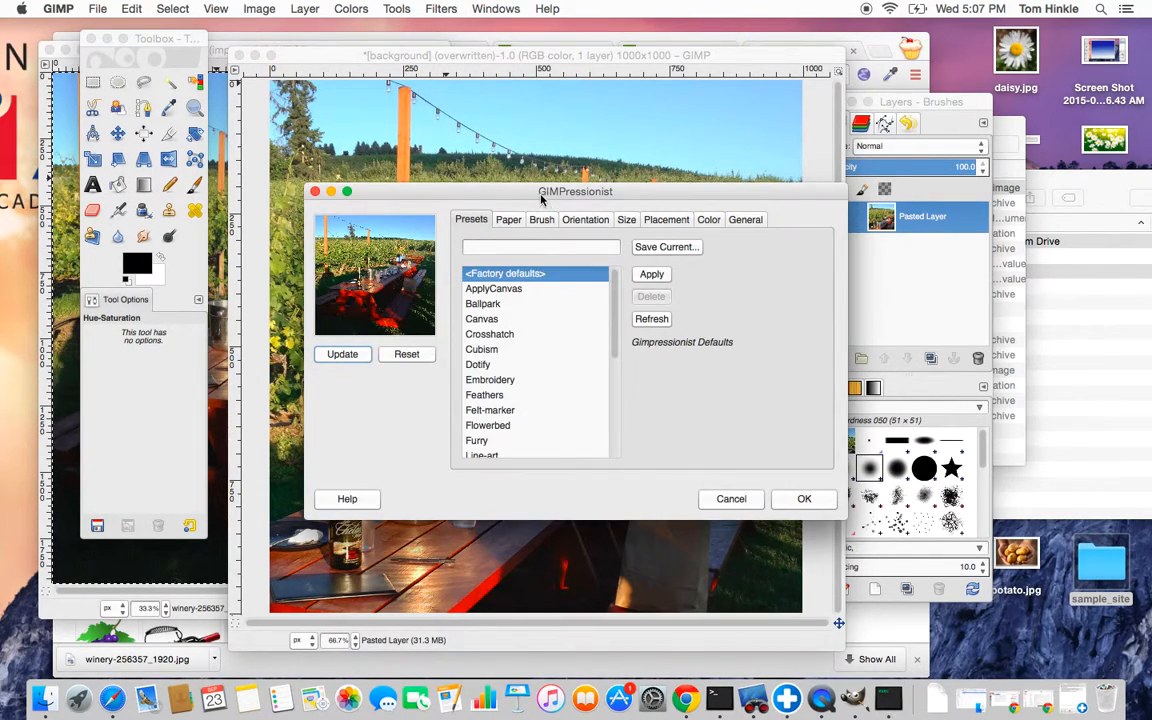
{"action": "left_click_drag", "start_coordinate": [505, 193], "coordinate": [755, 211]}
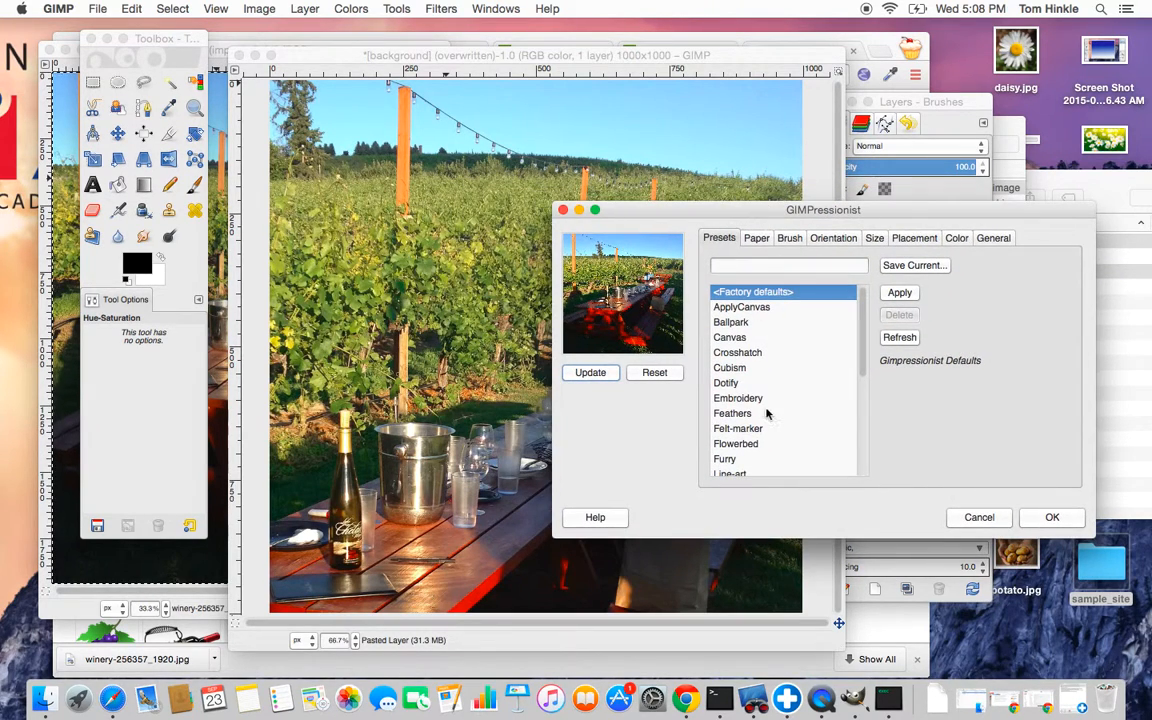
Step: Look through the GIMPressionist presets, select Maggot-invasion and run the filter on the pasted layer
{"action": "scroll", "coordinate": [766, 403], "scroll_direction": "down", "scroll_amount": 6}
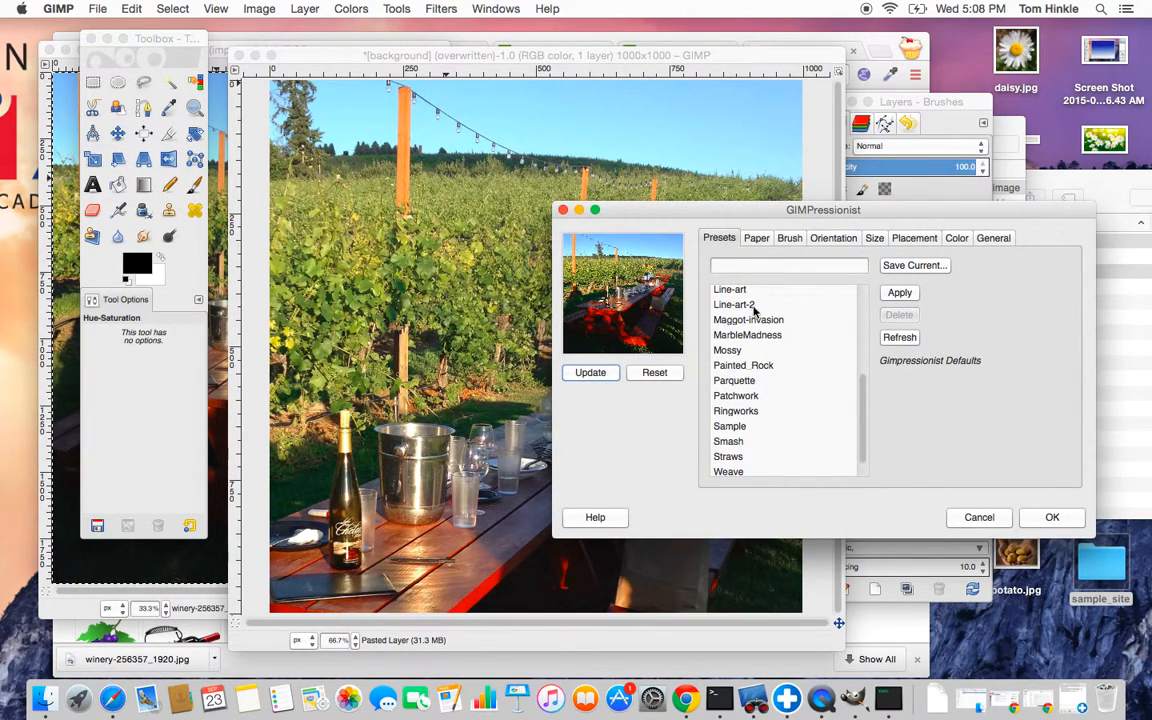
{"action": "scroll", "coordinate": [763, 349], "scroll_direction": "up", "scroll_amount": 6}
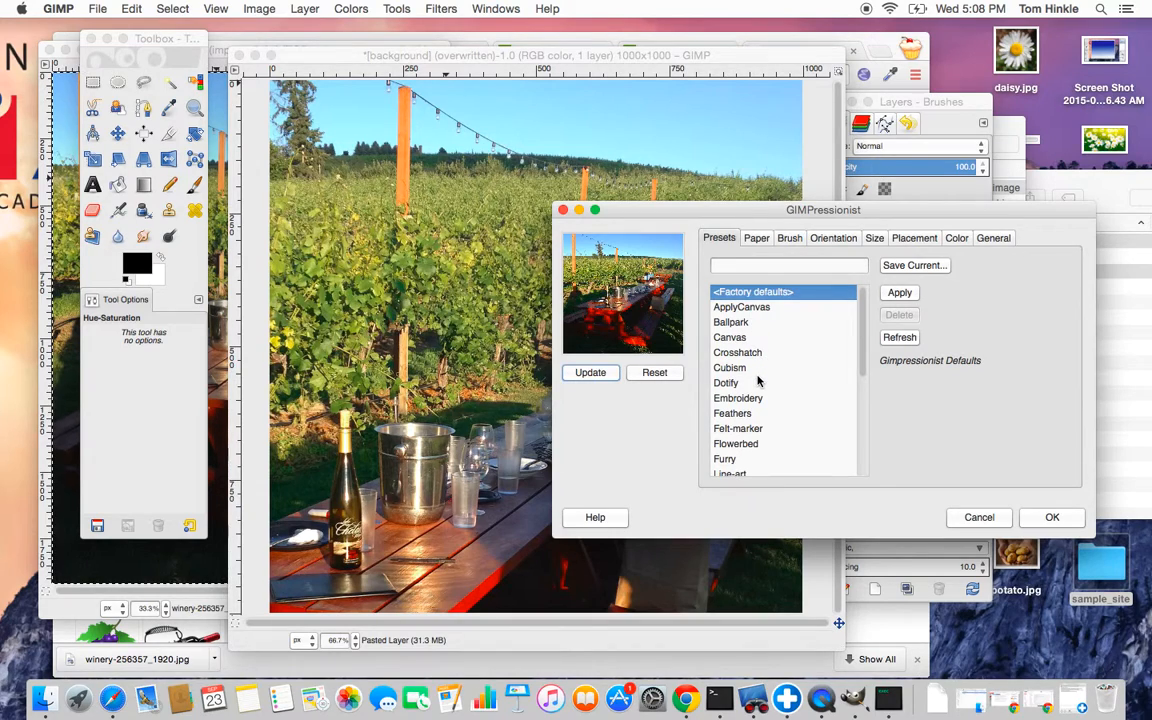
{"action": "left_click", "coordinate": [740, 337]}
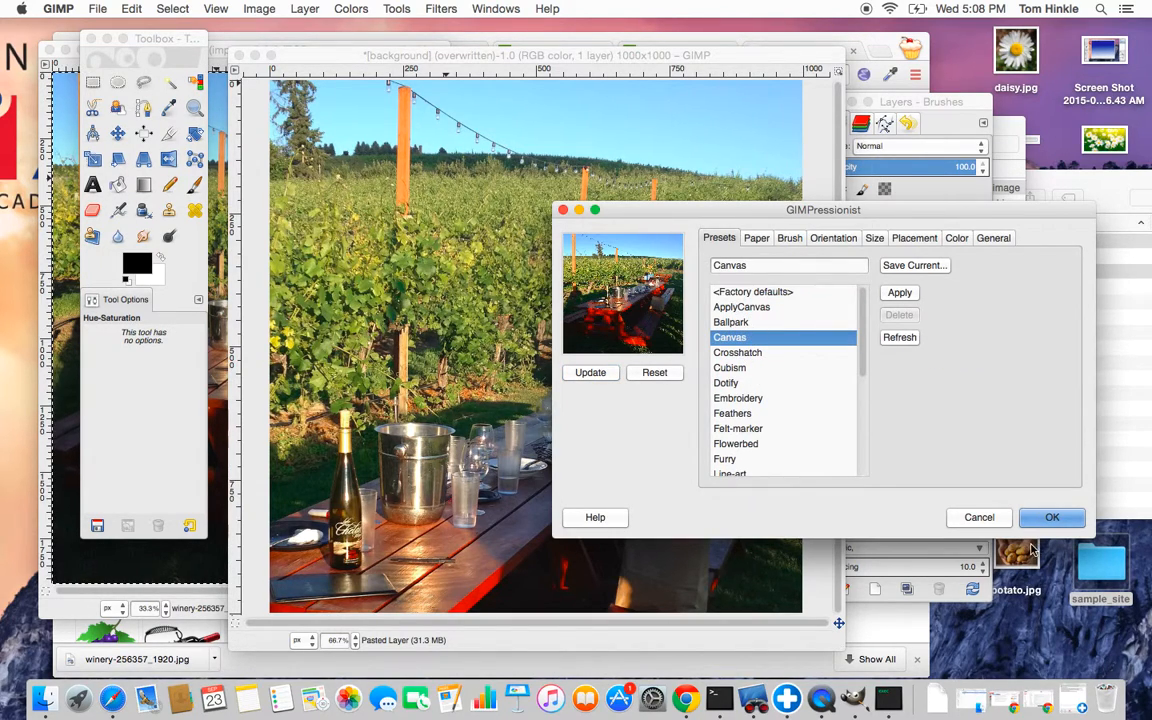
{"action": "scroll", "coordinate": [750, 345], "scroll_direction": "down", "scroll_amount": 5}
{"action": "left_click", "coordinate": [757, 352]}
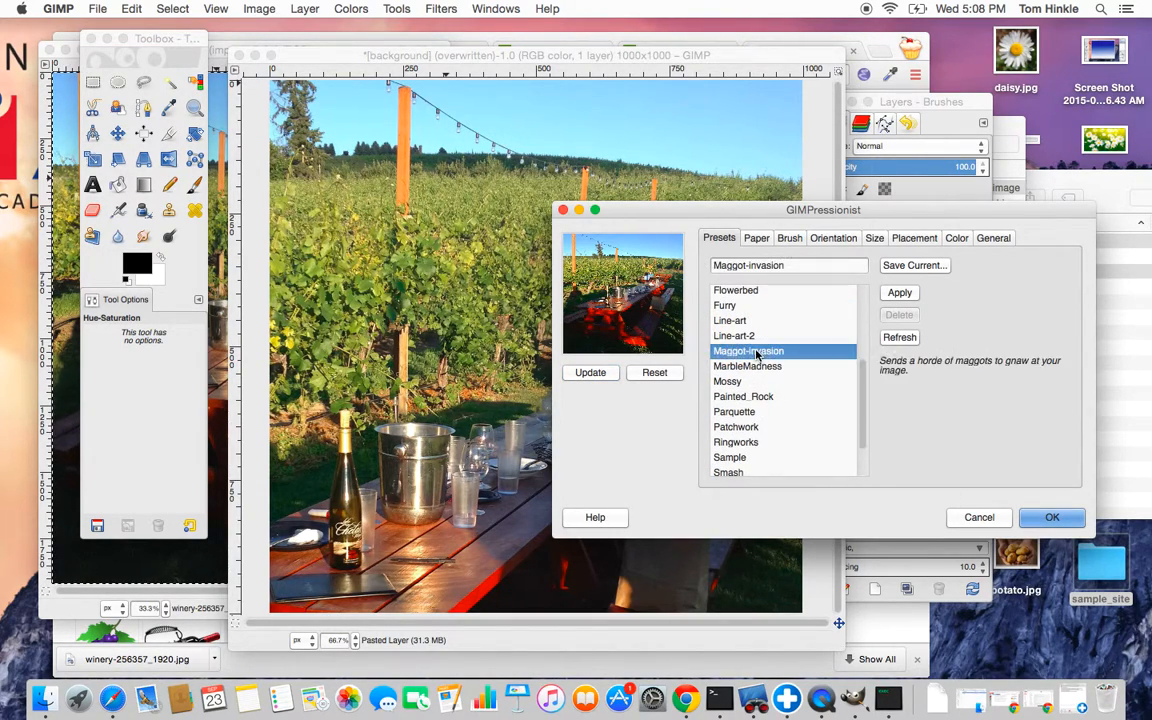
{"action": "left_click", "coordinate": [1063, 515]}
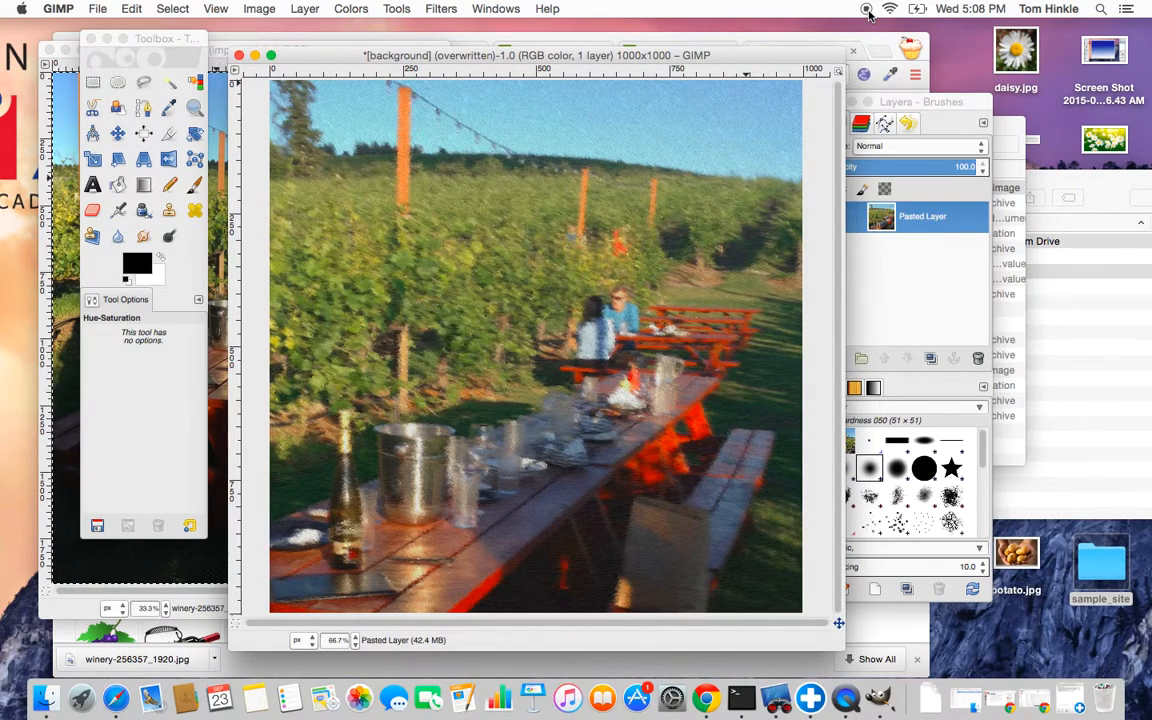
Step: Overwrite background.jpg with the filtered image
{"action": "left_click", "coordinate": [98, 8]}
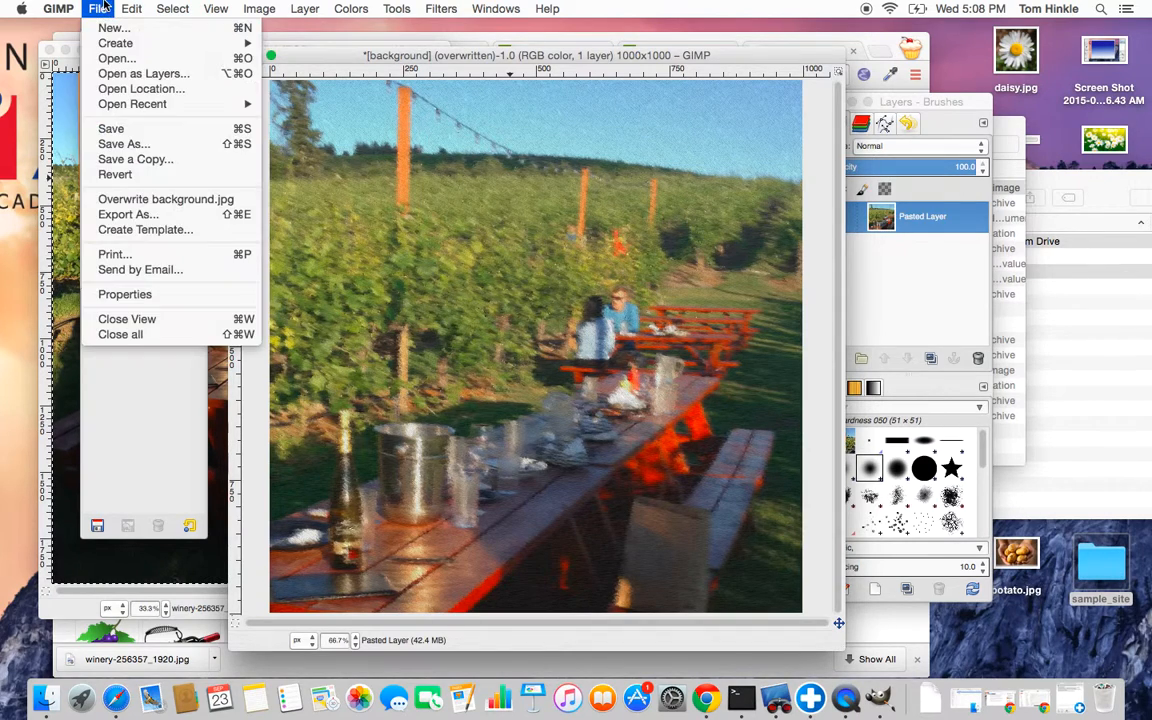
{"action": "left_click", "coordinate": [117, 206]}
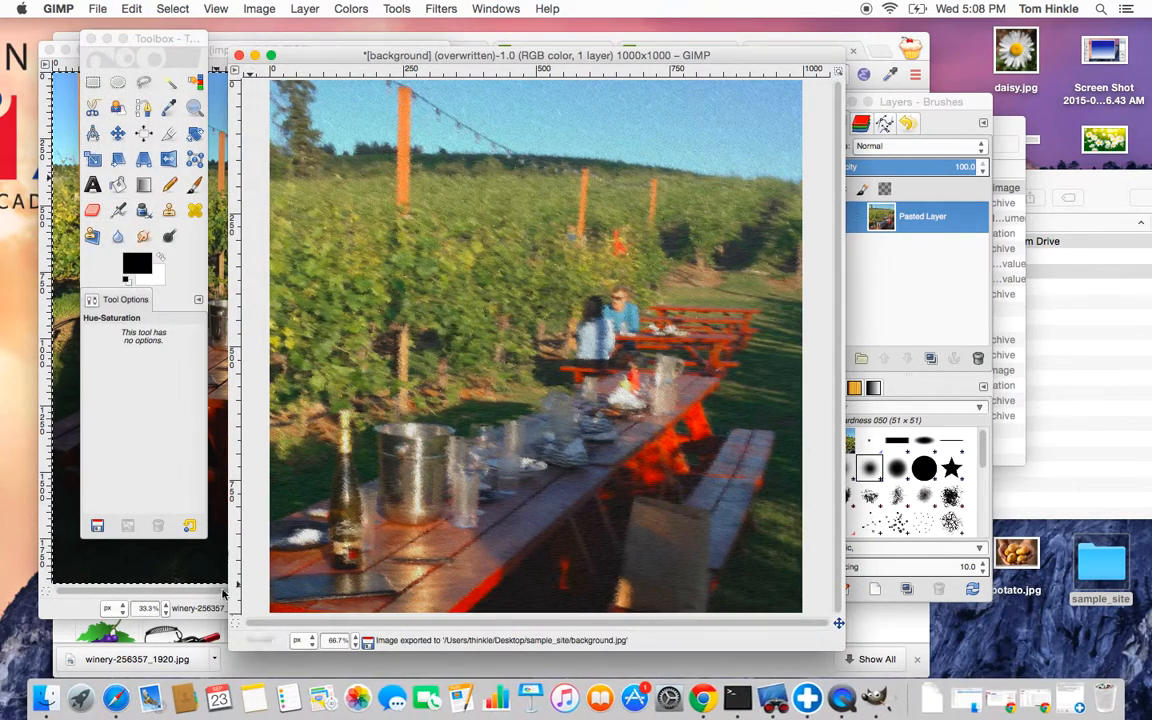
Step: Switch to Chrome and reload the Hair Salon page, index.html, with the updated background
{"action": "key", "text": "super+Tab"}
{"action": "key", "text": "super+Tab"}
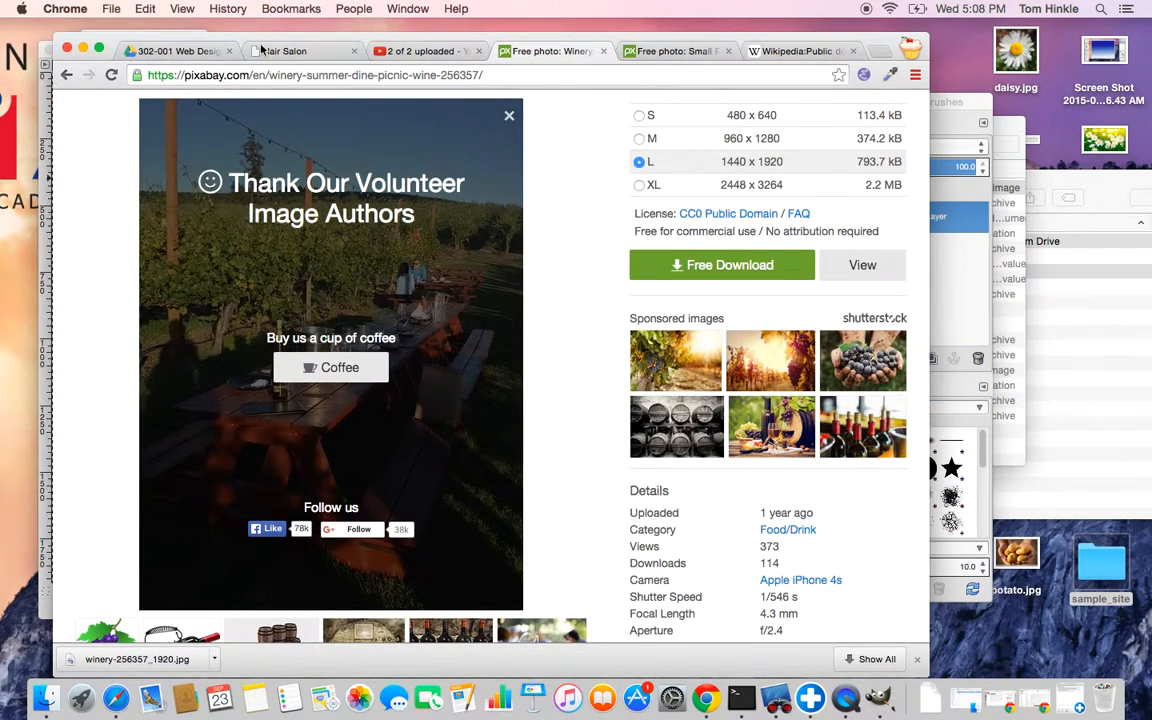
{"action": "left_click", "coordinate": [300, 51]}
{"action": "key", "text": "super+r"}
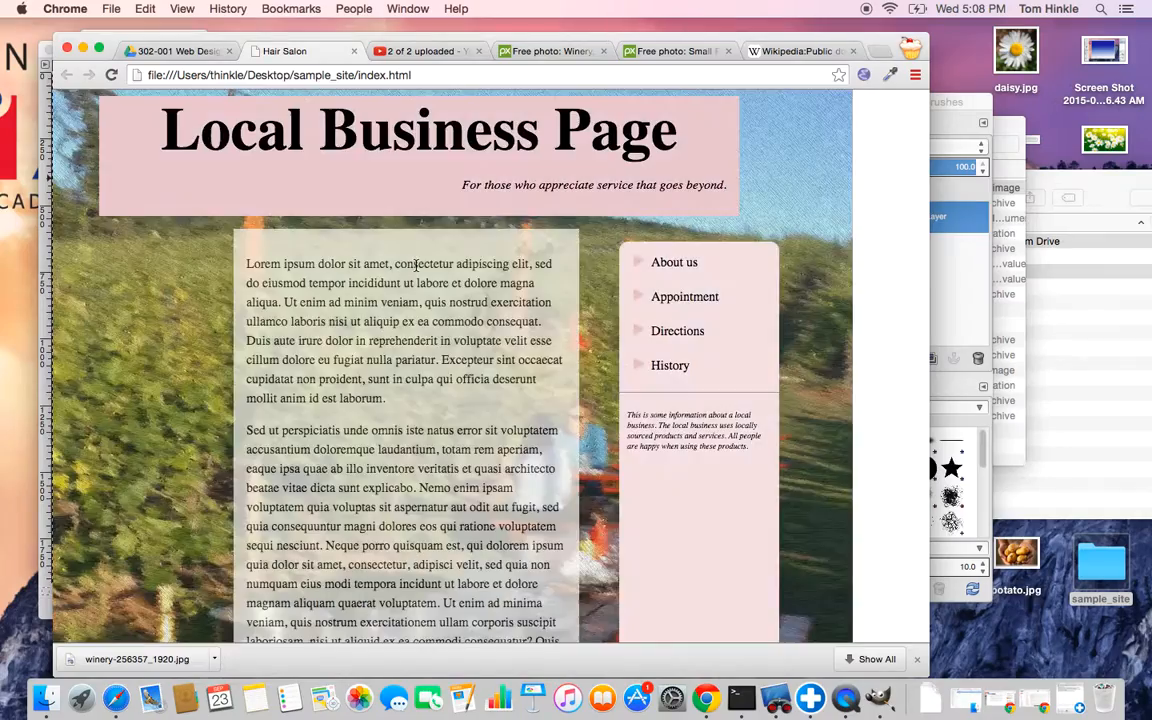
Step: Examine how the vineyard background looks behind the page's header, text and navigation boxes, and switch back to GIMP
{"action": "scroll", "coordinate": [415, 265], "scroll_direction": "down", "scroll_amount": 2}
{"action": "scroll", "coordinate": [425, 350], "scroll_direction": "up", "scroll_amount": 2}
{"action": "scroll", "coordinate": [435, 441], "scroll_direction": "down", "scroll_amount": 2}
{"action": "scroll", "coordinate": [435, 441], "scroll_direction": "up", "scroll_amount": 1}
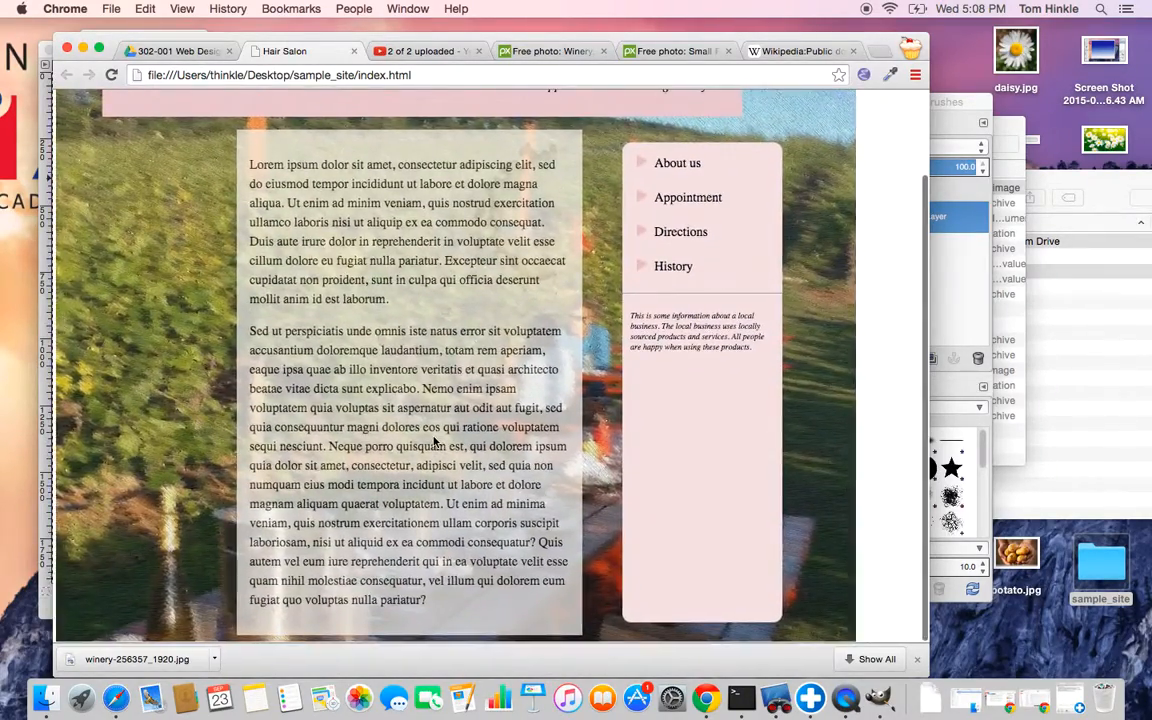
{"action": "scroll", "coordinate": [435, 441], "scroll_direction": "down", "scroll_amount": 1}
{"action": "scroll", "coordinate": [435, 440], "scroll_direction": "up", "scroll_amount": 2}
{"action": "scroll", "coordinate": [433, 437], "scroll_direction": "down", "scroll_amount": 3}
{"action": "scroll", "coordinate": [432, 437], "scroll_direction": "up", "scroll_amount": 2}
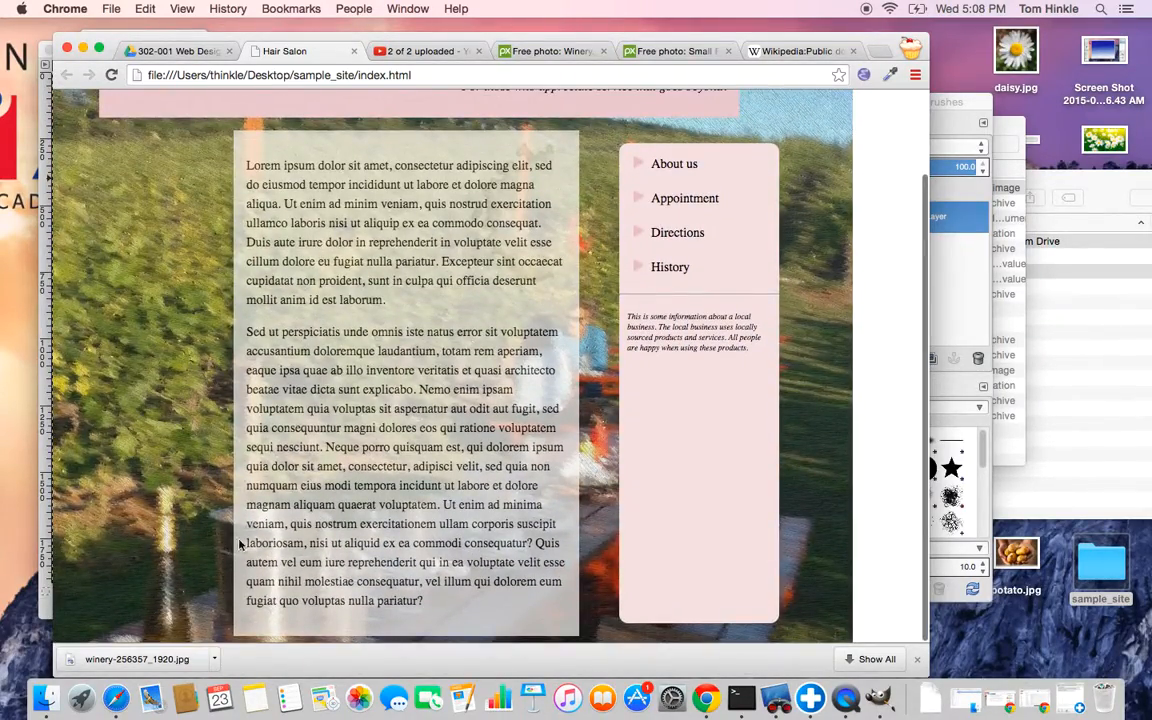
{"action": "scroll", "coordinate": [245, 405], "scroll_direction": "up", "scroll_amount": 3}
{"action": "scroll", "coordinate": [245, 405], "scroll_direction": "down", "scroll_amount": 3}
{"action": "key", "text": "super+Tab"}
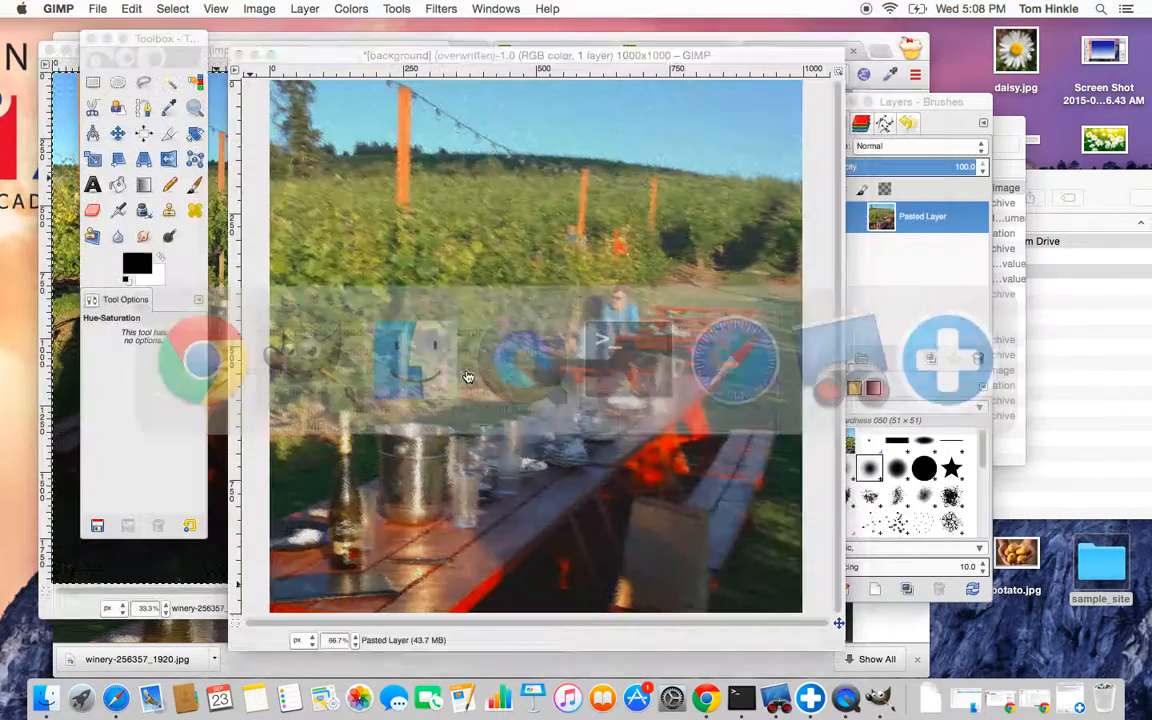